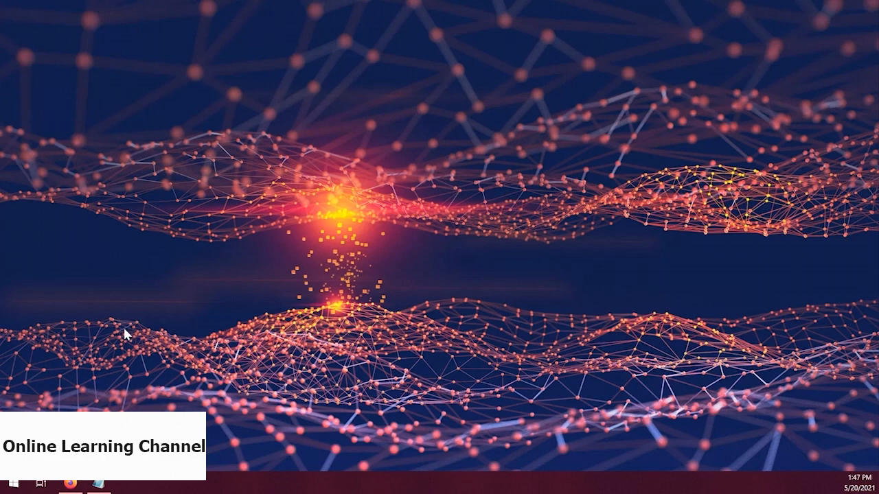
Switch to the Azure portal in Firefox, search the marketplace for "data factory" and start creating a Data Factory resource
left_click(70, 483)
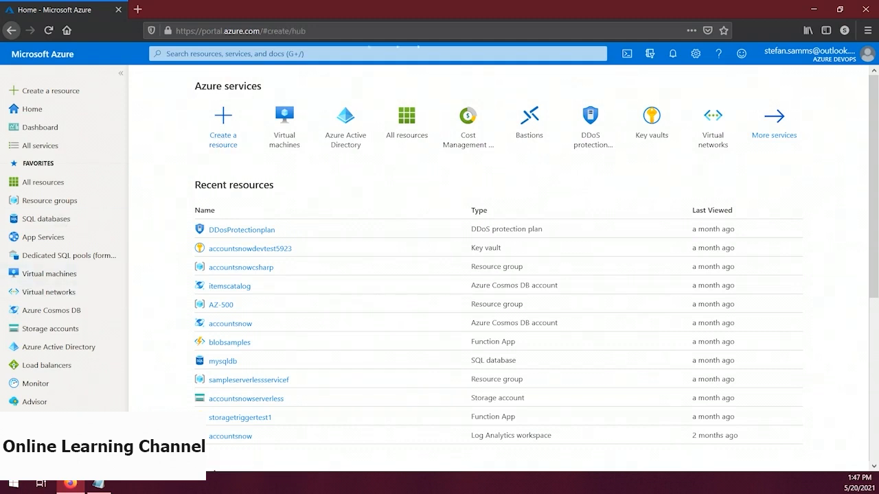
left_click(223, 124)
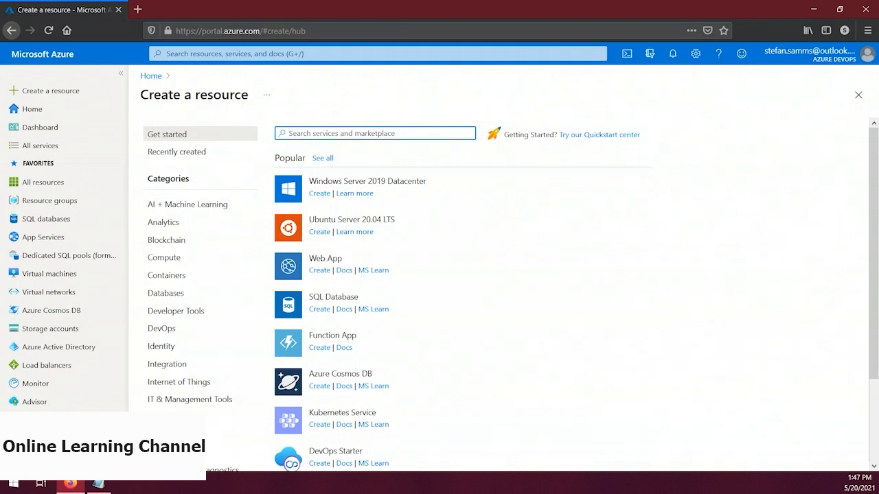
left_click(378, 135)
type("data factory")
key("Return")
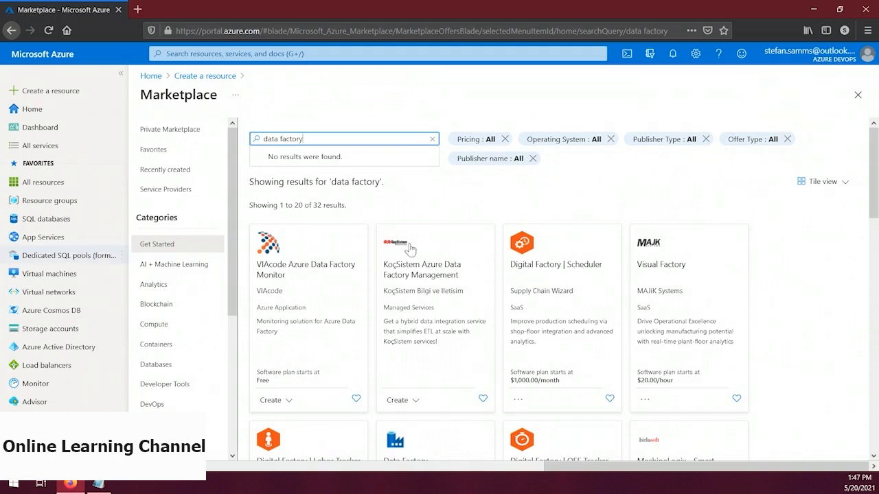
scroll(533, 232, "down", 5)
left_click(397, 417)
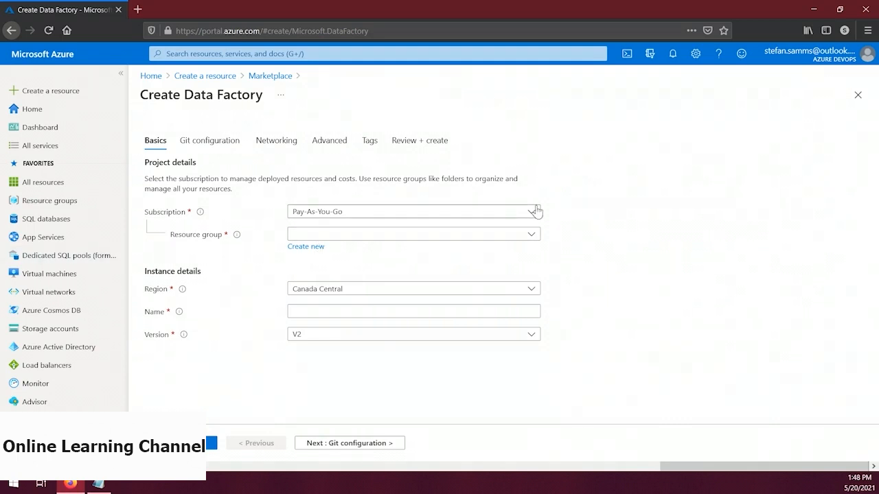
Create a new resource group rg-sbdemo11 for the data factory and name the factory sbdemo11
left_click(305, 247)
type("rg-sbdemo11")
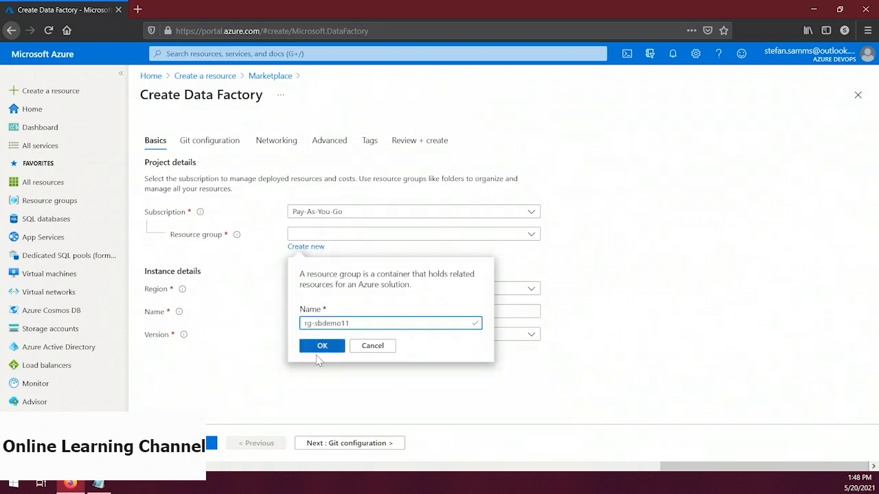
left_click(319, 345)
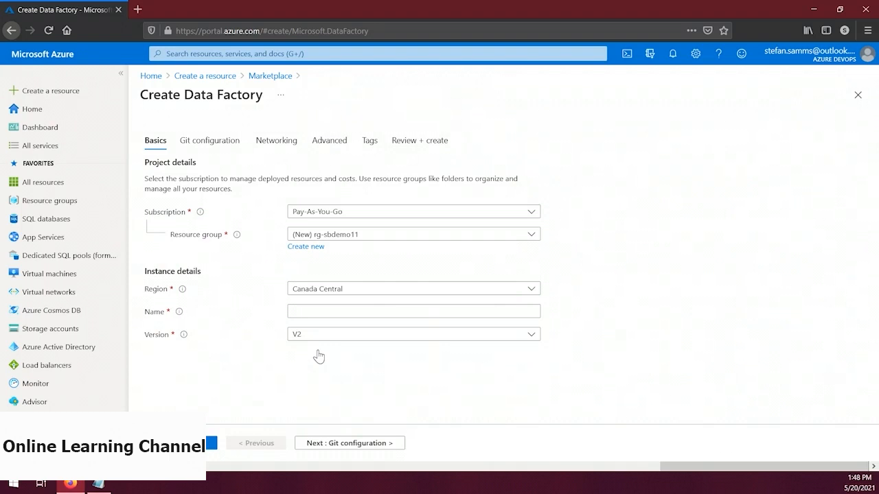
left_click(325, 309)
type("sbdemo11")
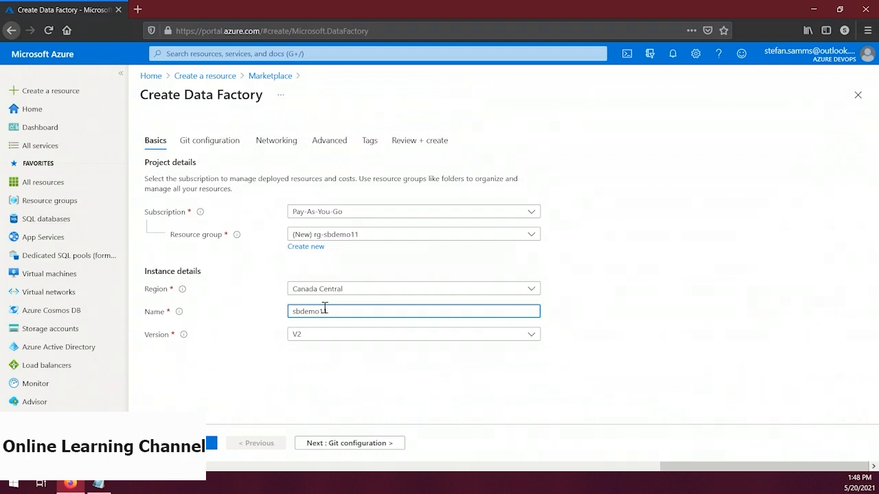
Choose Configure Git later for the data factory and deploy it
left_click(344, 444)
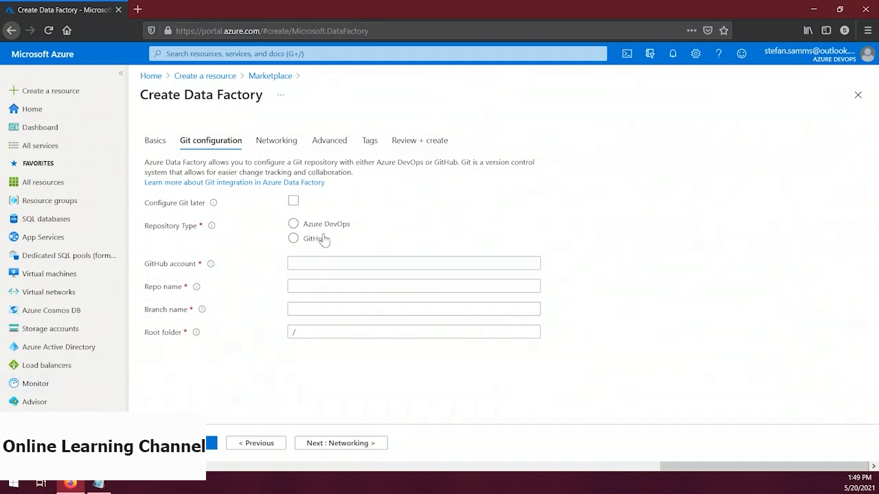
left_click(293, 201)
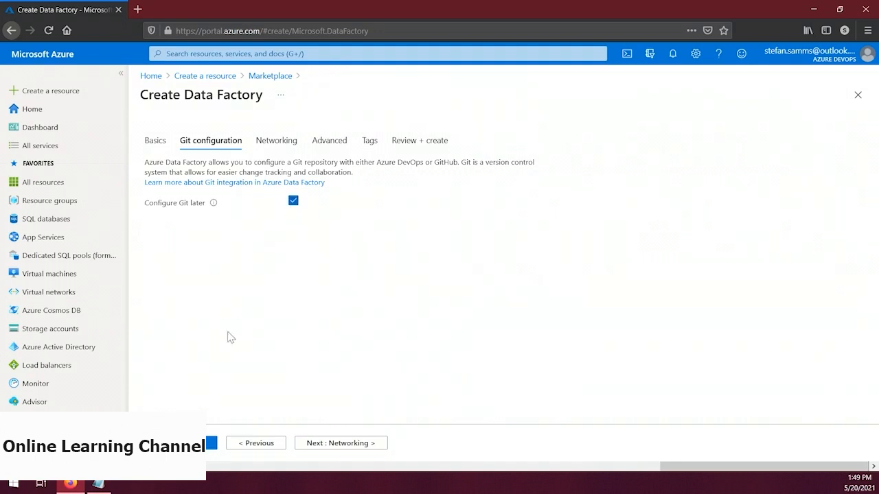
left_click(211, 443)
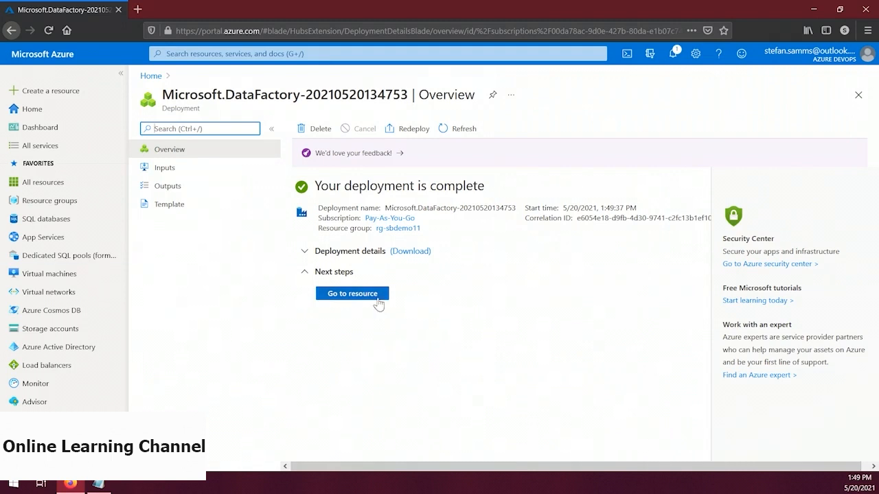
Open the deployed data factory's Author & Monitor site and look over its home, authoring, pipeline runs and linked services pages
left_click(368, 295)
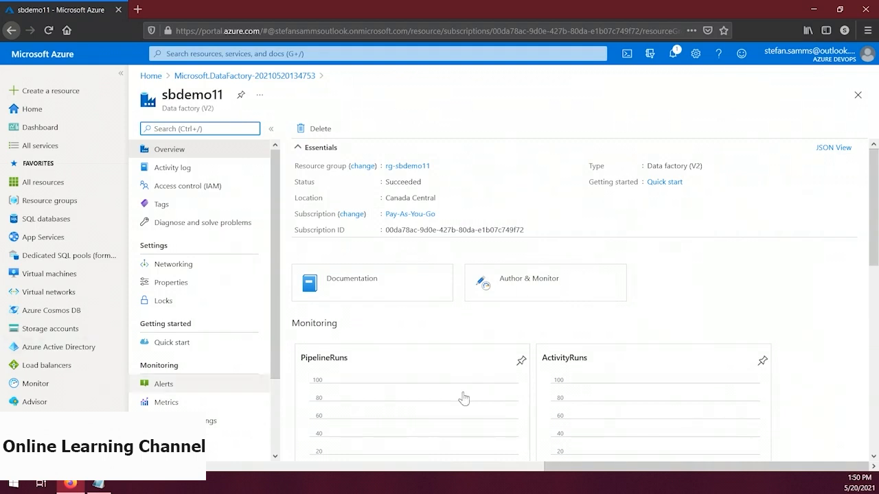
left_click(549, 290)
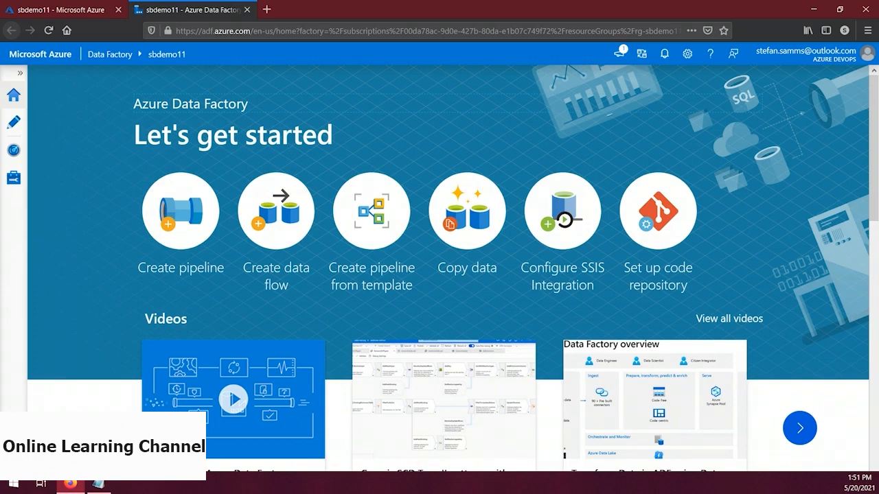
scroll(359, 310, "down", 4)
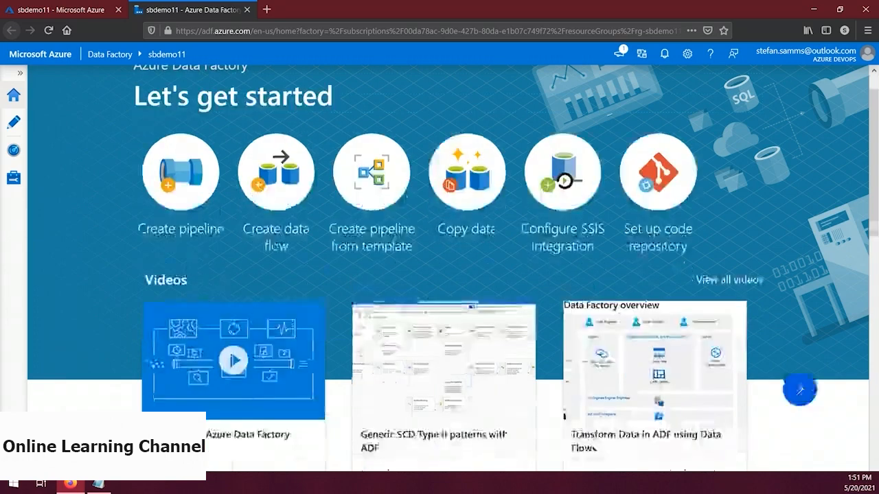
scroll(361, 315, "down", 1)
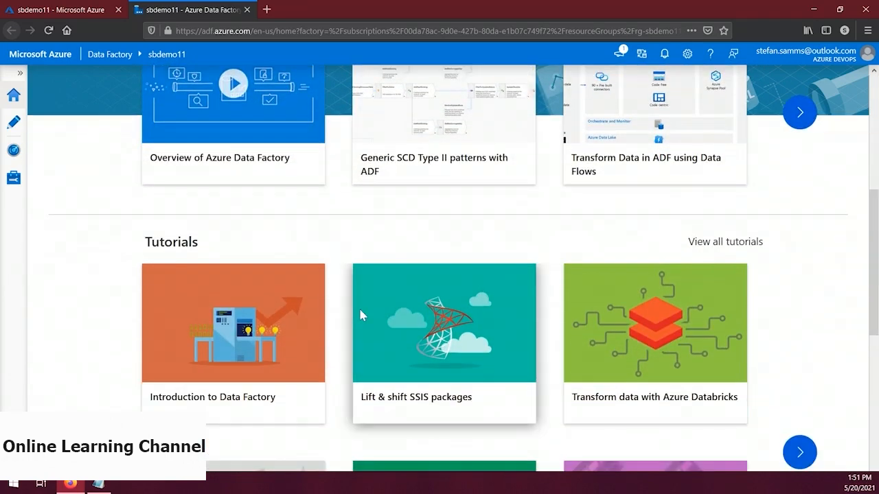
scroll(362, 316, "down", 1)
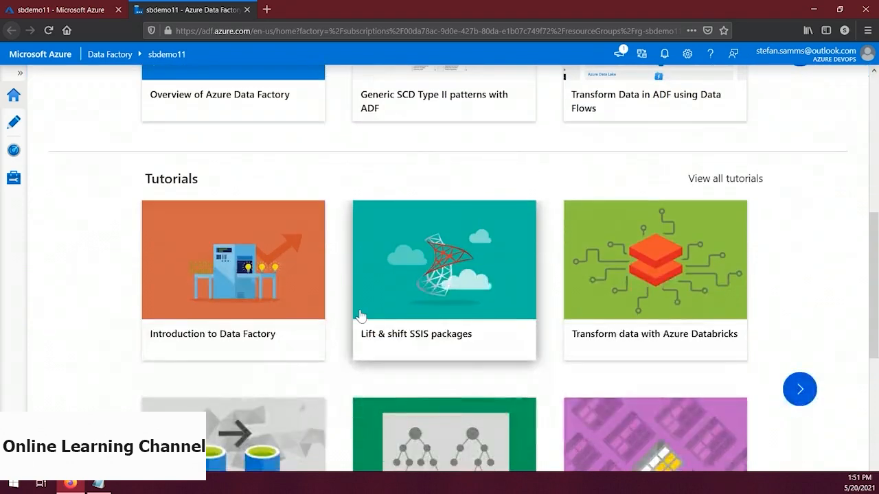
scroll(361, 315, "down", 6)
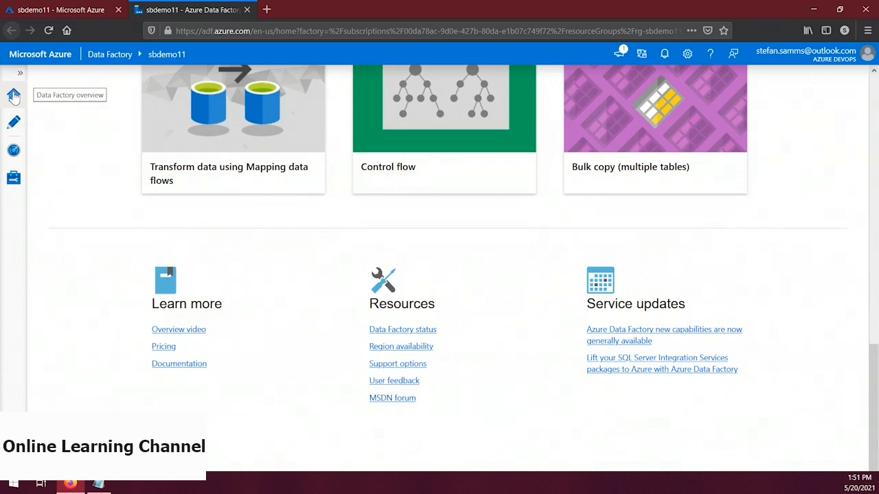
left_click(13, 125)
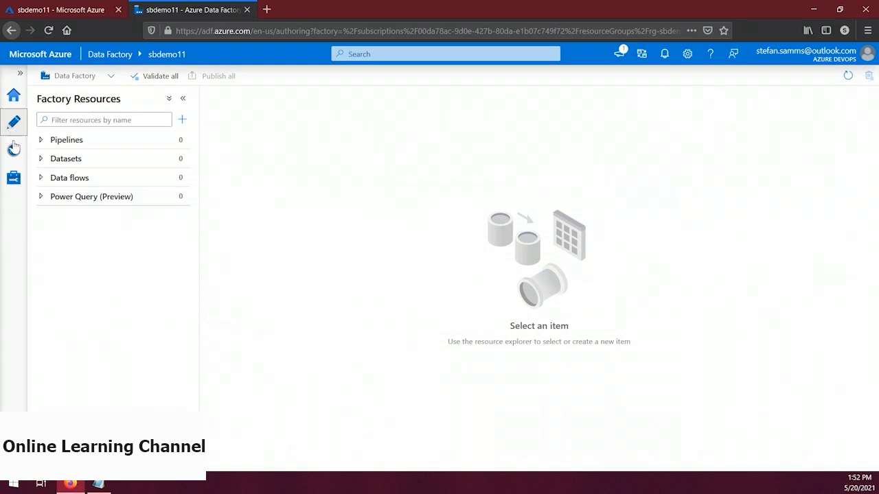
left_click(14, 151)
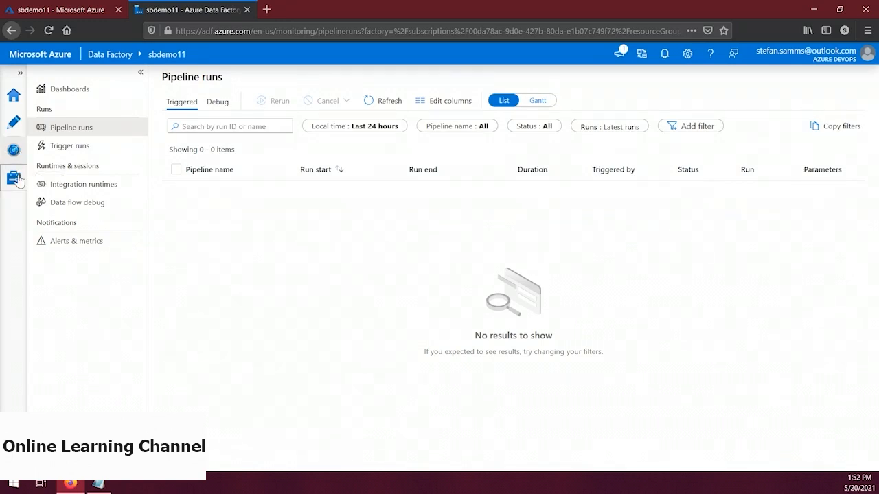
left_click(14, 178)
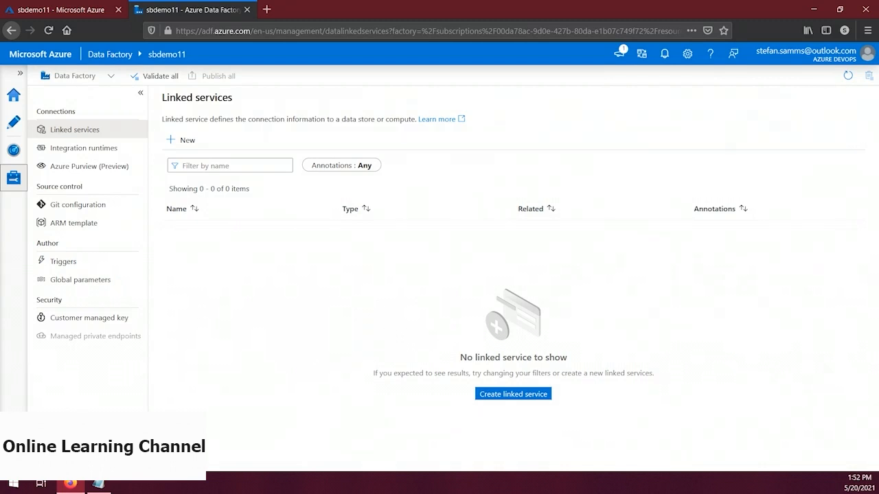
Return to the Azure portal, search the marketplace for "storage account" and start creating a storage account
left_click(77, 9)
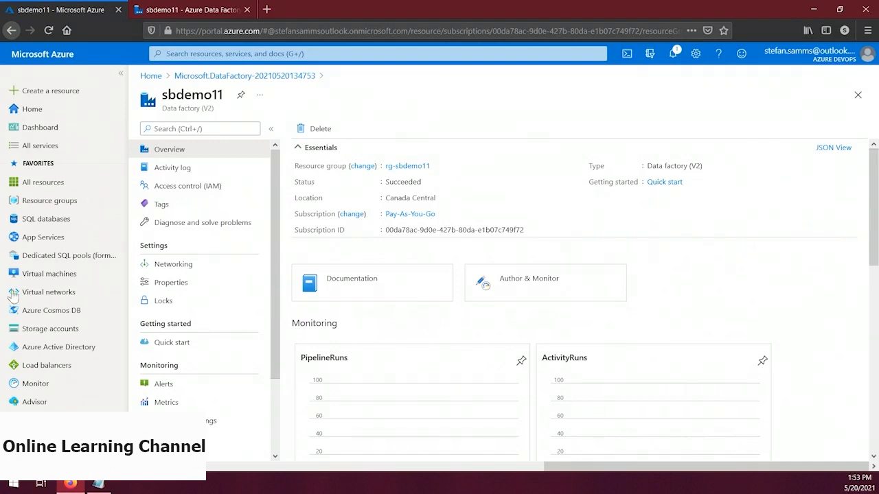
left_click(81, 94)
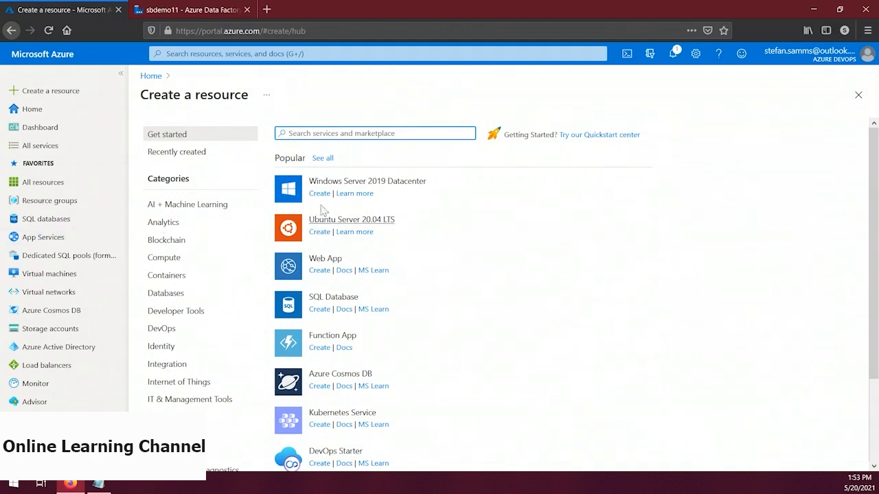
type("storage account")
key("Return")
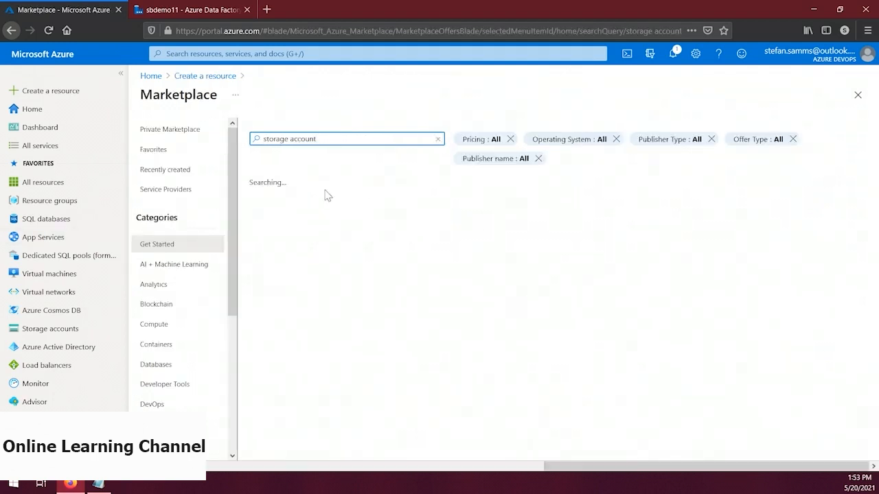
left_click(282, 290)
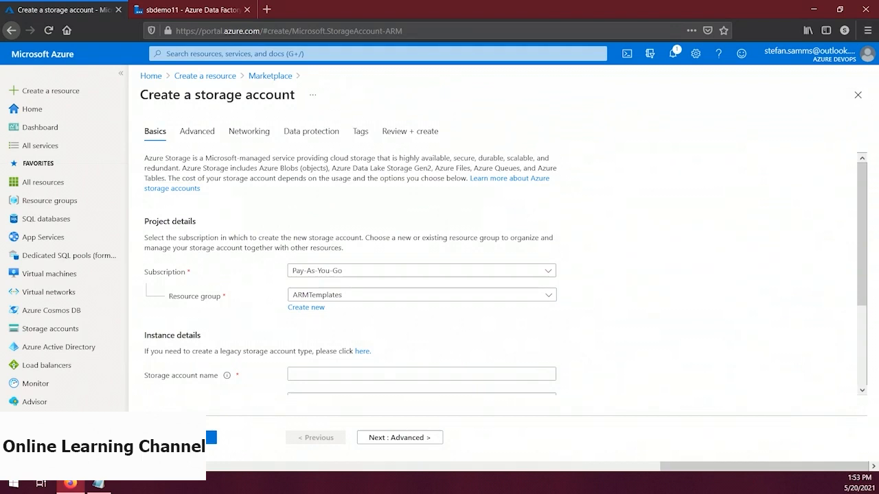
Assign the storage account to resource group rg-sbdemo11 and name it sbdemo11
left_click(337, 298)
left_click(610, 138)
type("sb")
left_click(590, 324)
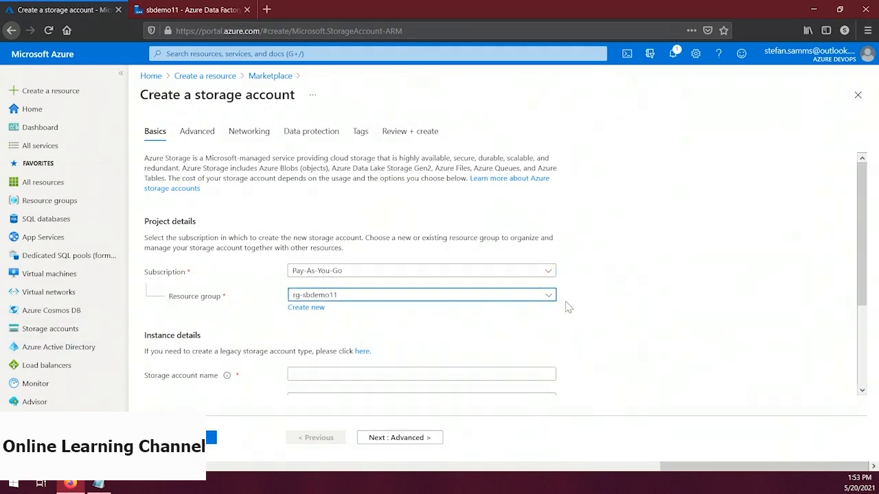
scroll(577, 302, "down", 3)
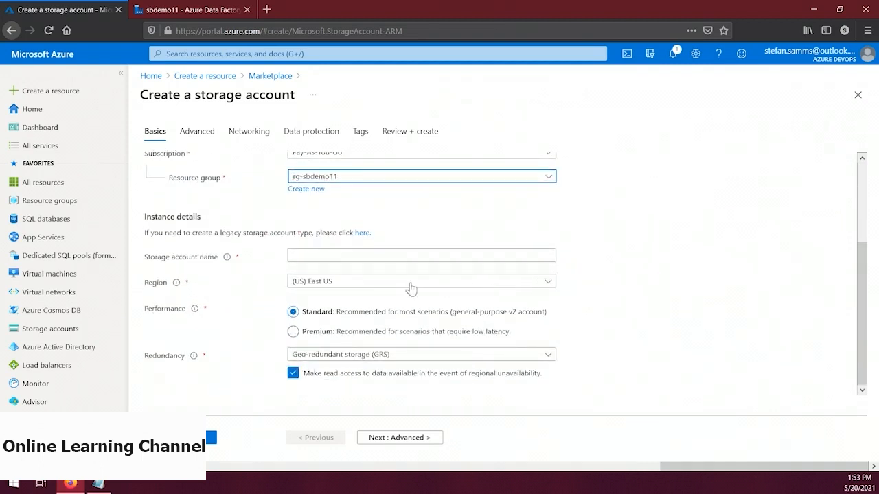
left_click(371, 257)
type("sbdem")
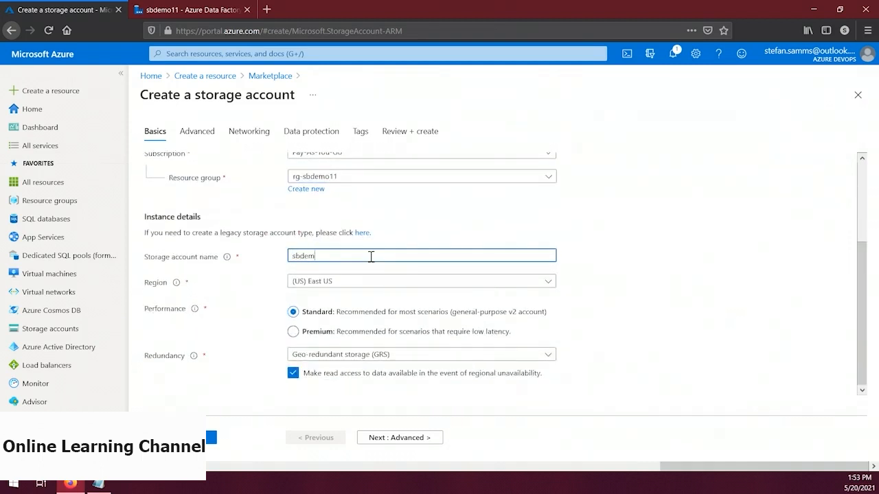
type("o11")
Set the storage account's redundancy to Locally-redundant storage (LRS) and deploy the account
left_click(361, 356)
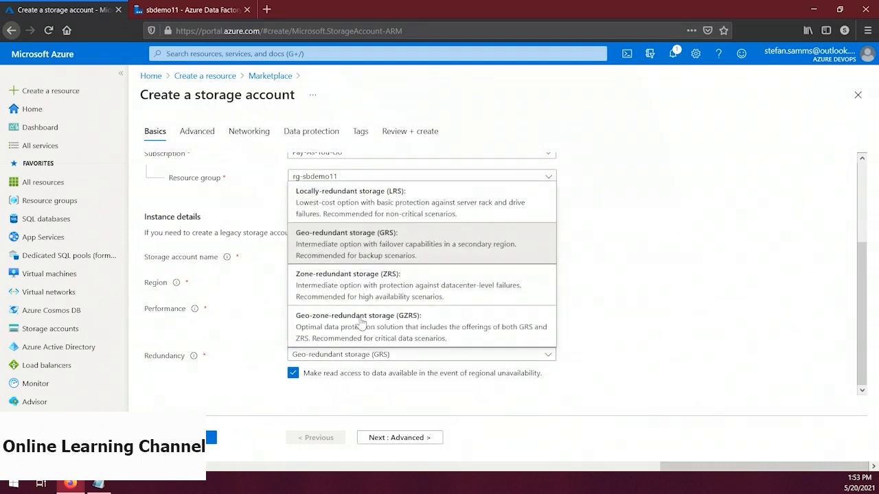
left_click(351, 212)
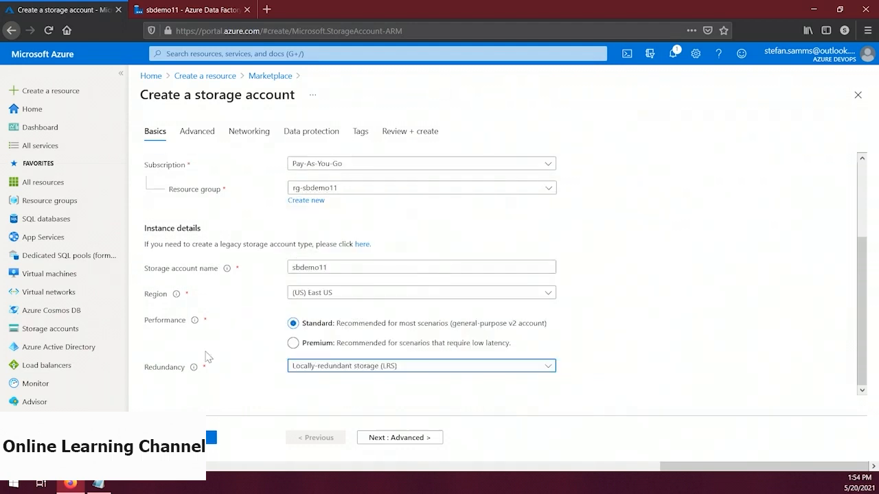
left_click(181, 438)
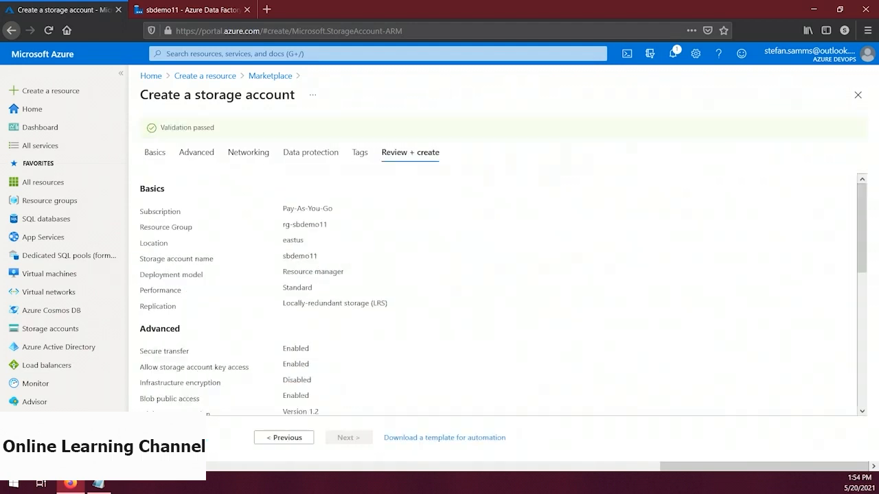
left_click(181, 437)
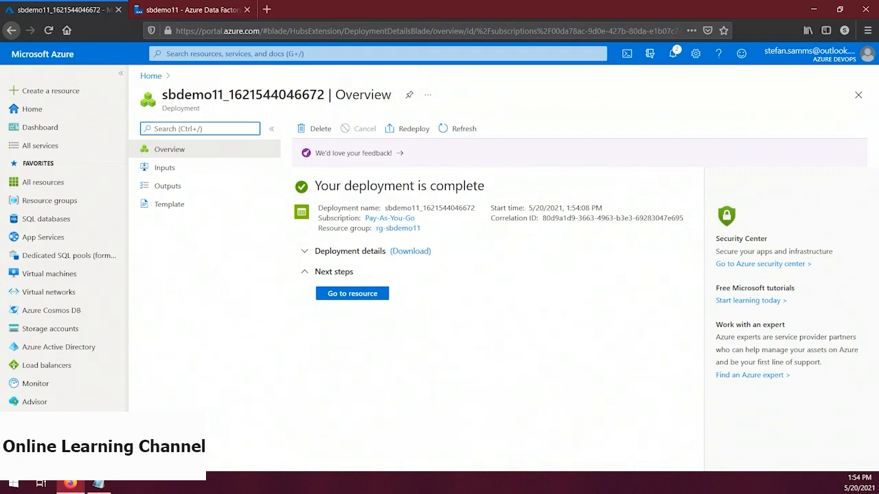
Open the new storage account's Storage Explorer (preview) and create a blob container named blobcon
left_click(345, 296)
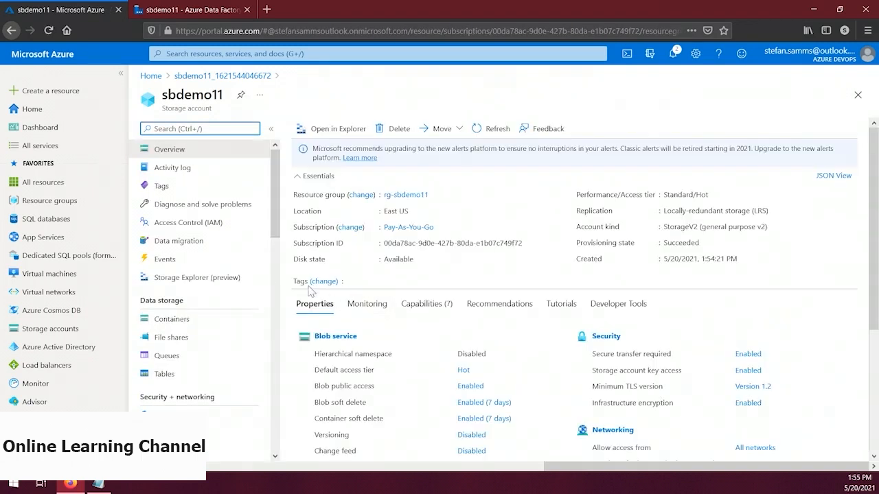
left_click(227, 280)
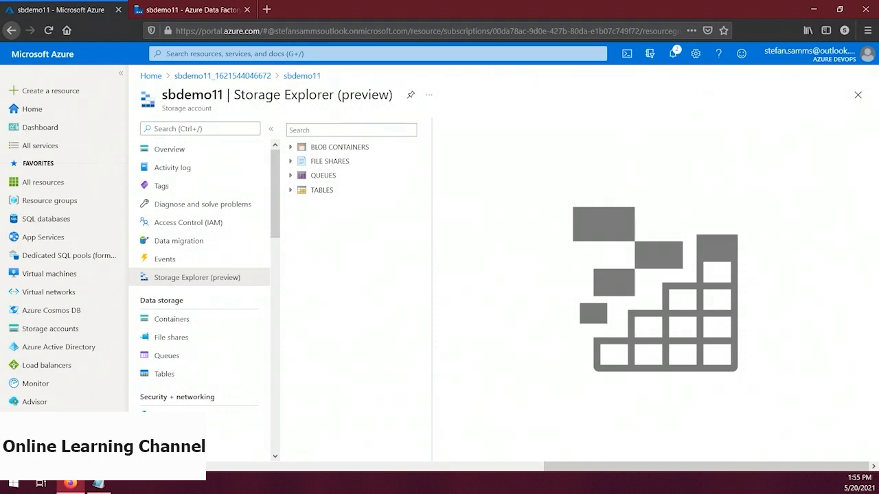
right_click(352, 151)
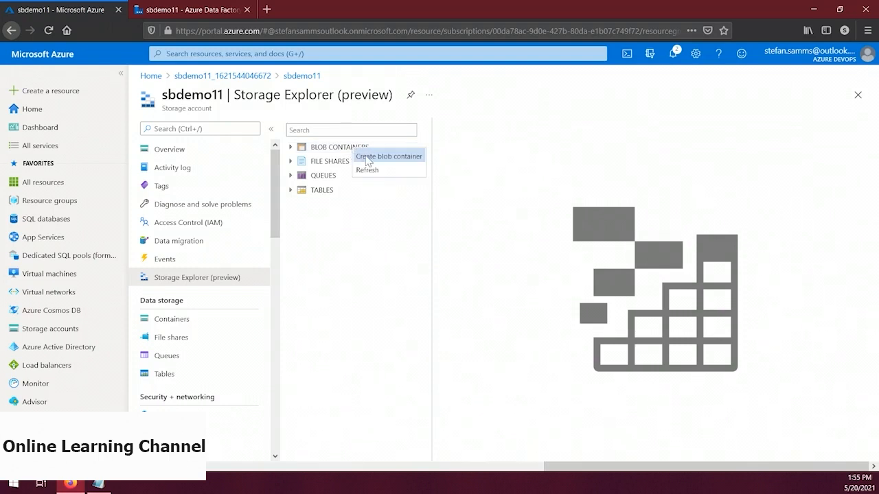
left_click(367, 156)
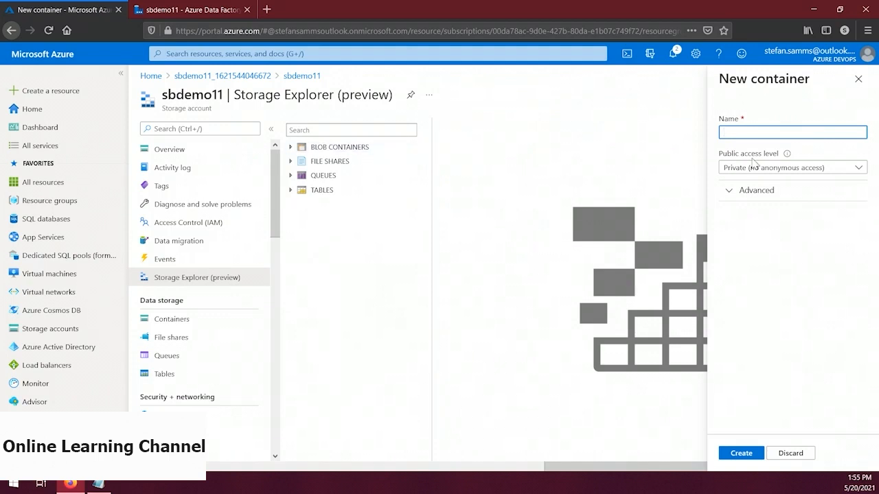
type("blobcon")
left_click(741, 453)
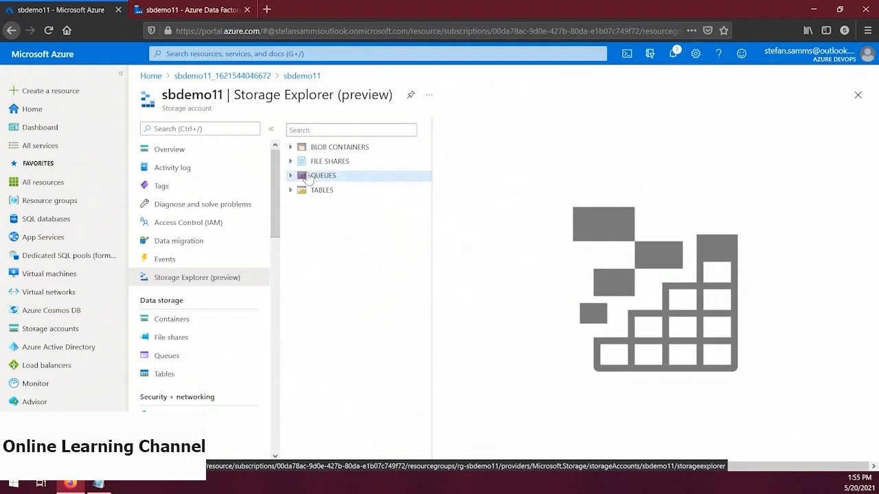
Open the blobcon blob container and create a virtual folder named source in it
left_click(290, 147)
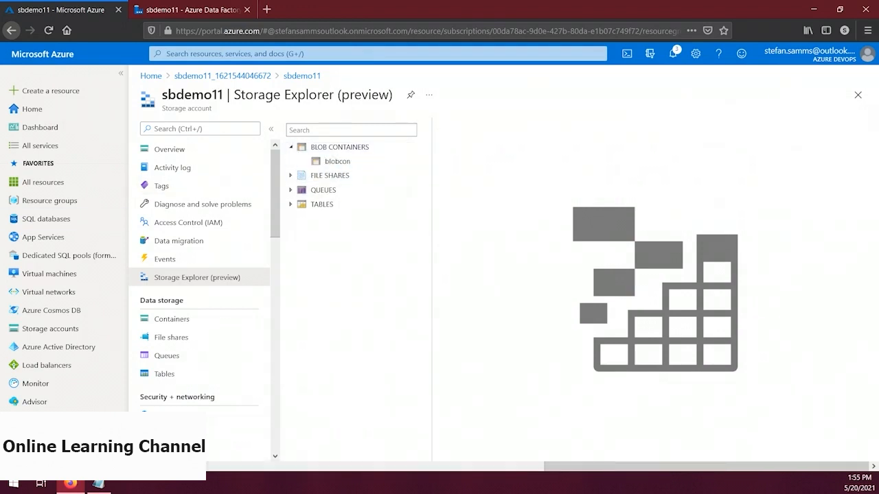
left_click(335, 165)
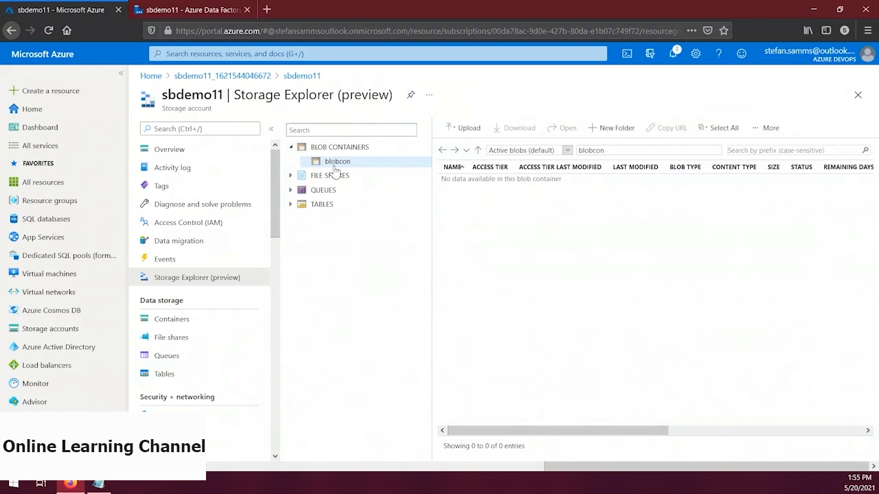
left_click(608, 128)
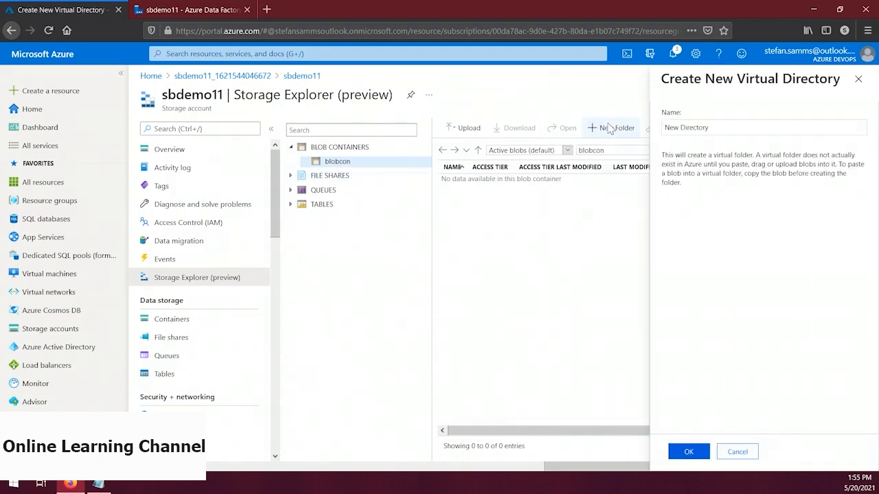
triple_click(714, 131)
type("source")
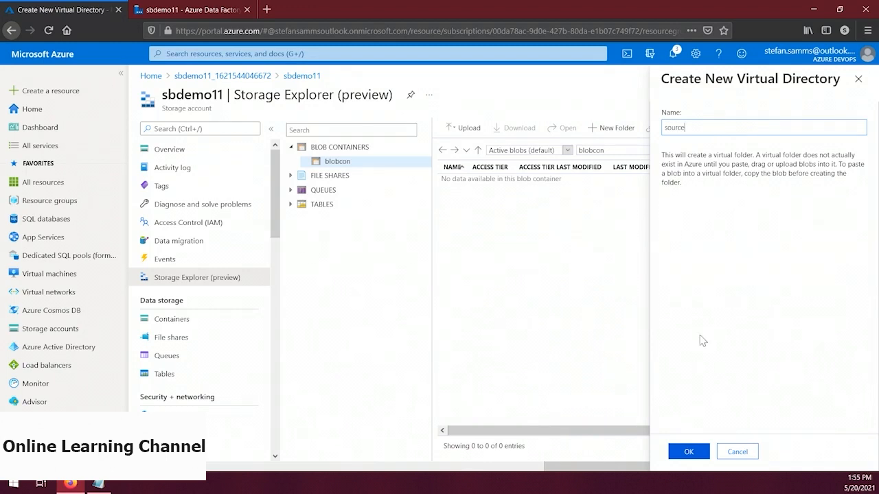
left_click(688, 452)
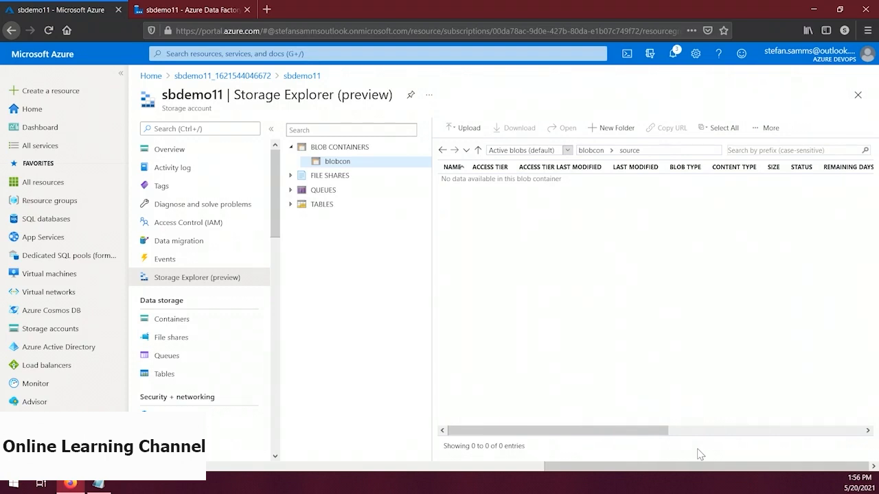
Create a second virtual folder named destination at the root of blobcon, and return to the container's root
left_click(590, 151)
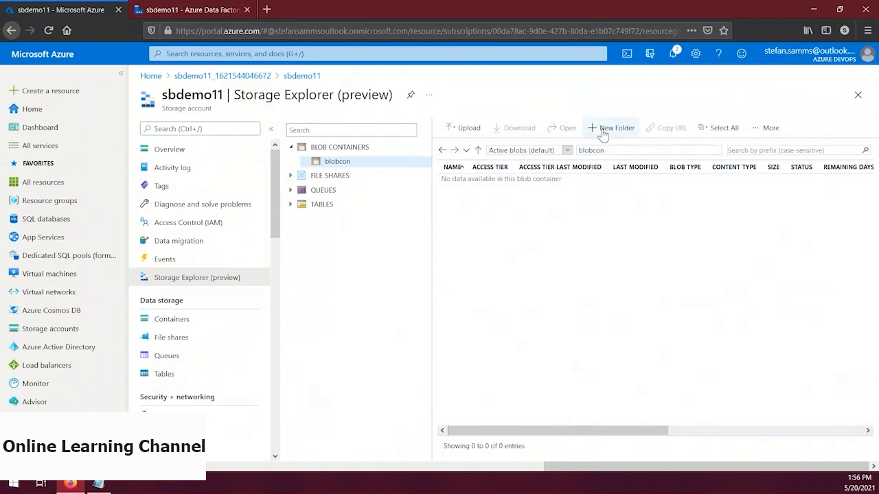
left_click(600, 128)
type("destination")
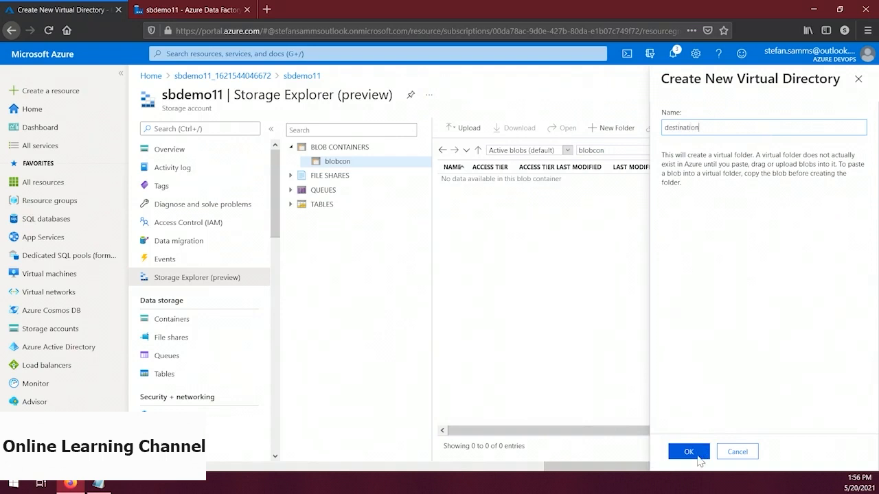
left_click(689, 451)
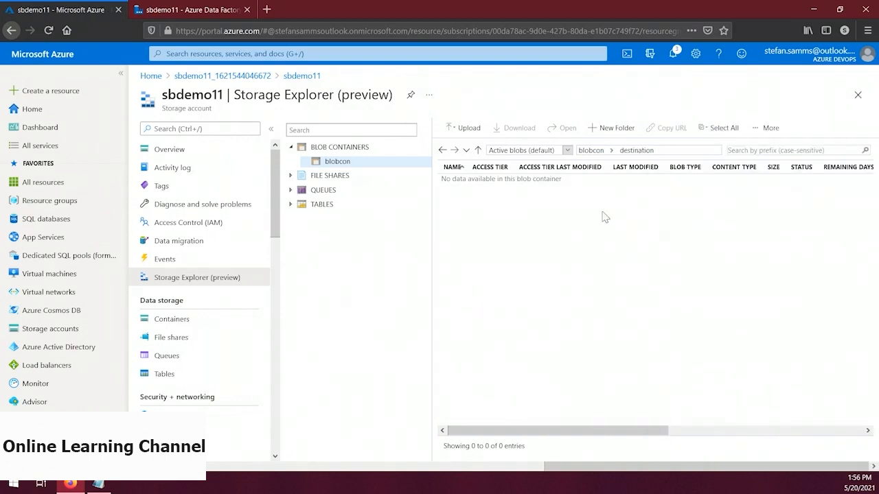
left_click(592, 150)
Switch to Notepad and write two lines, each with a sample person's last name and first name separated by a comma
left_click(102, 485)
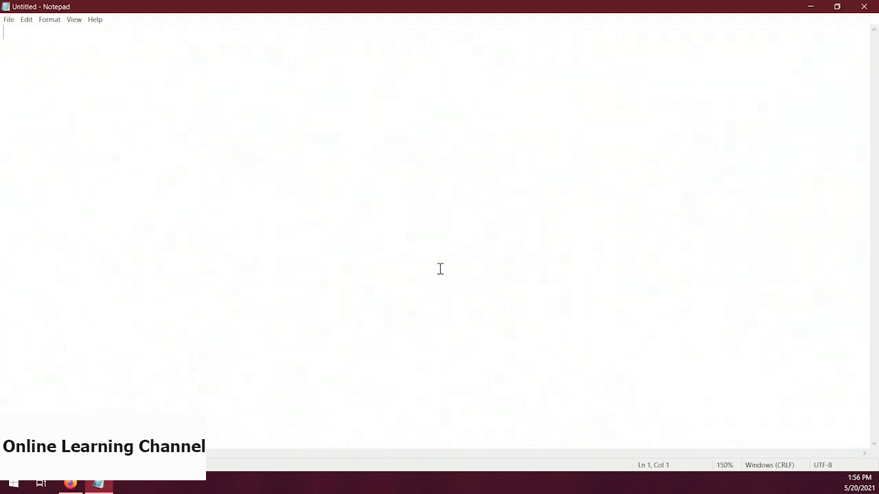
type("Jon")
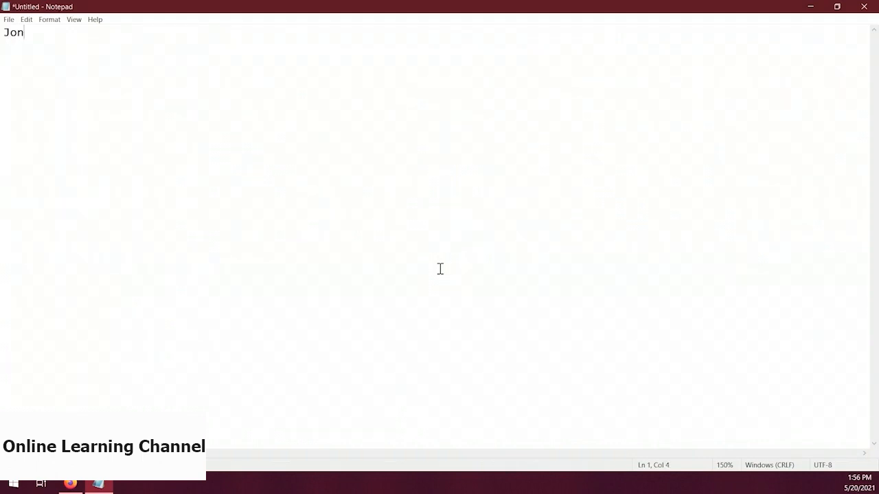
type("es, Alice ")
type("Jo")
type("hnson, ")
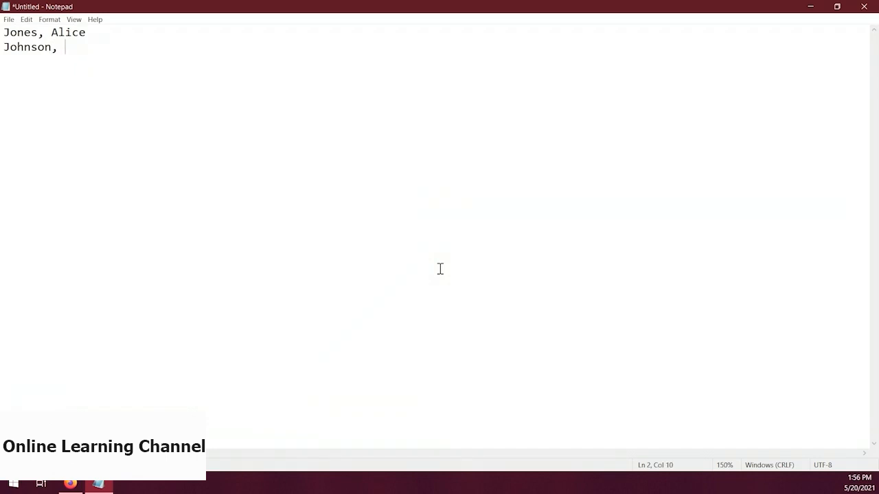
type("Bob")
Save the text file as Names.txt in the demo folder on the Desktop
key("ctrl+s")
type("Names")
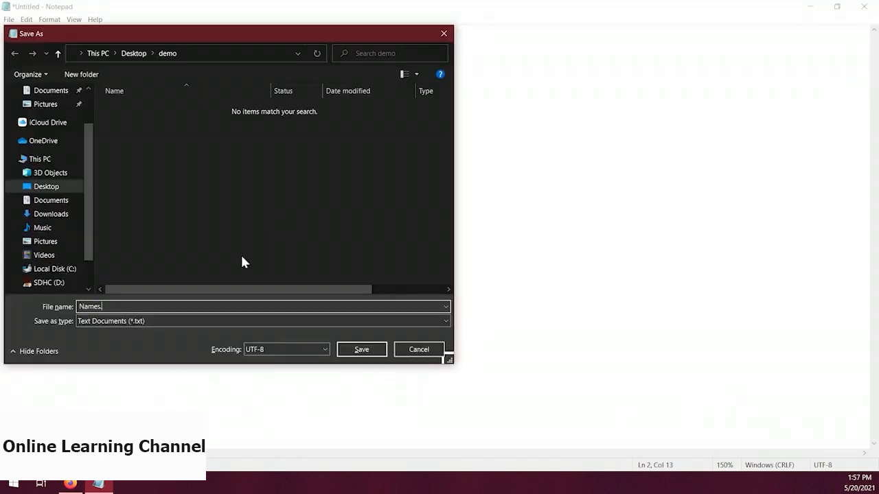
key("Return")
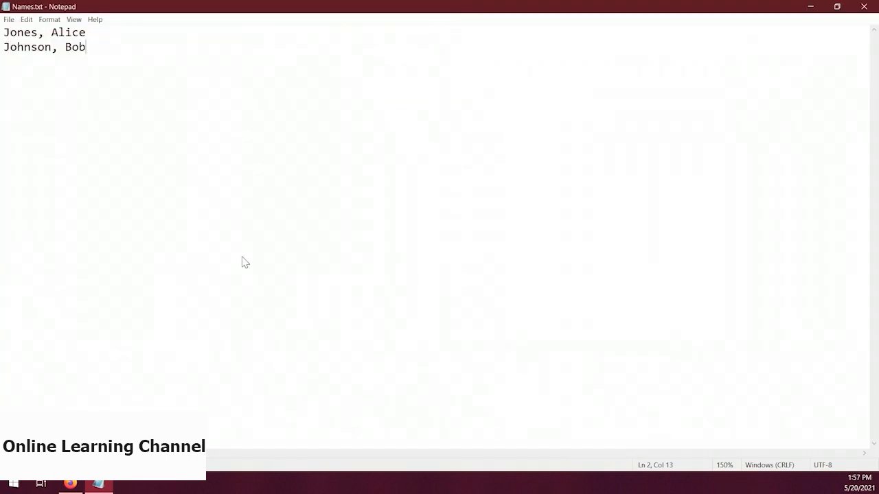
Switch back to the Azure portal in Firefox and choose Names.txt as the file to upload to blobcon
left_click(70, 484)
left_click(464, 127)
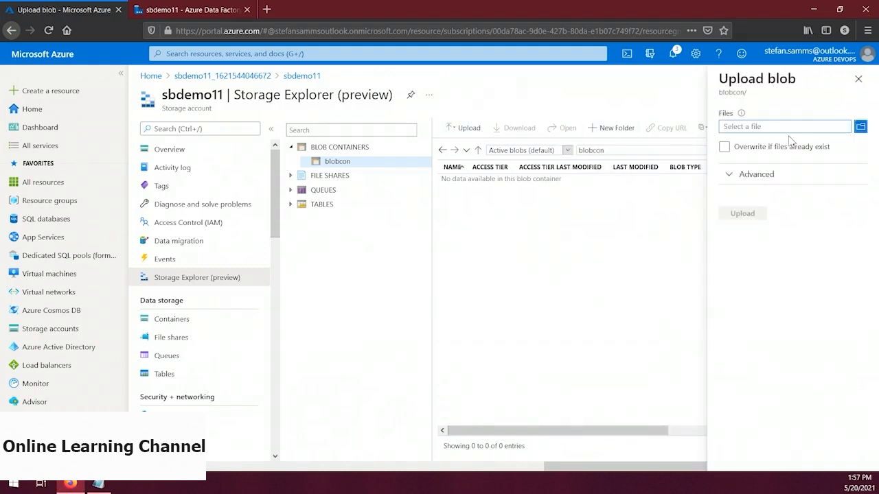
left_click(860, 127)
left_click(153, 88)
left_click(349, 256)
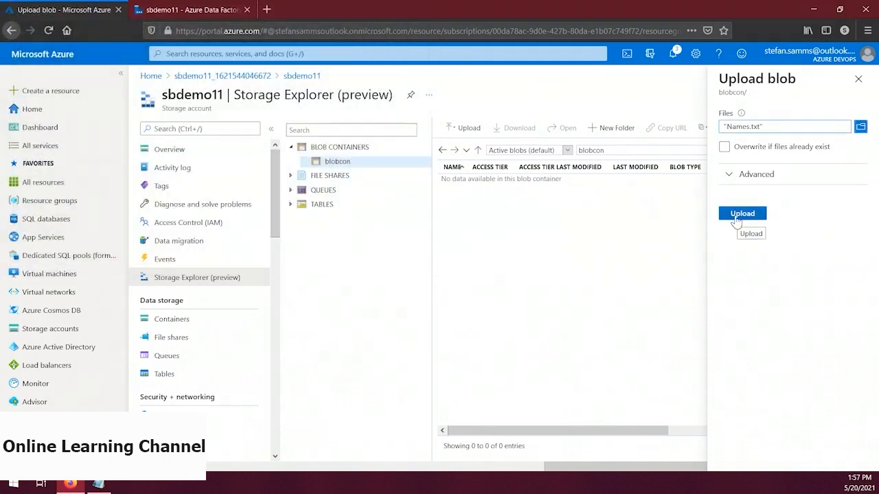
Set source as the folder to upload to in the advanced options and upload the blob
left_click(754, 175)
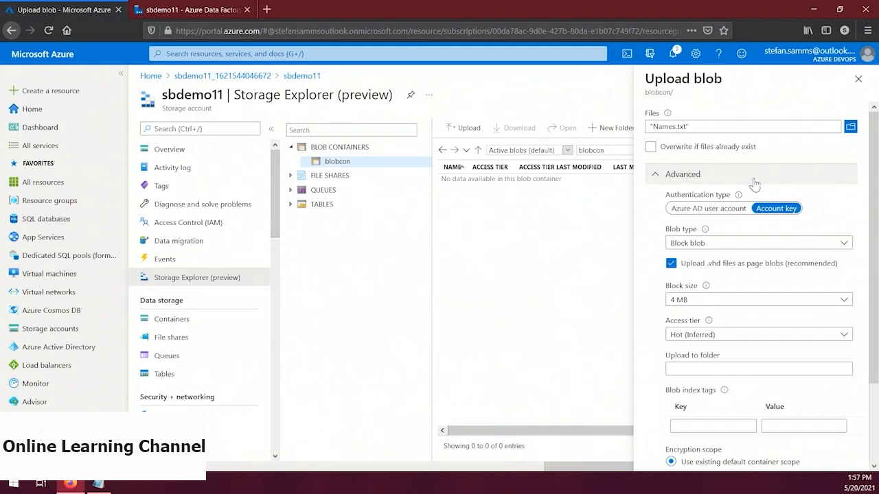
left_click(705, 371)
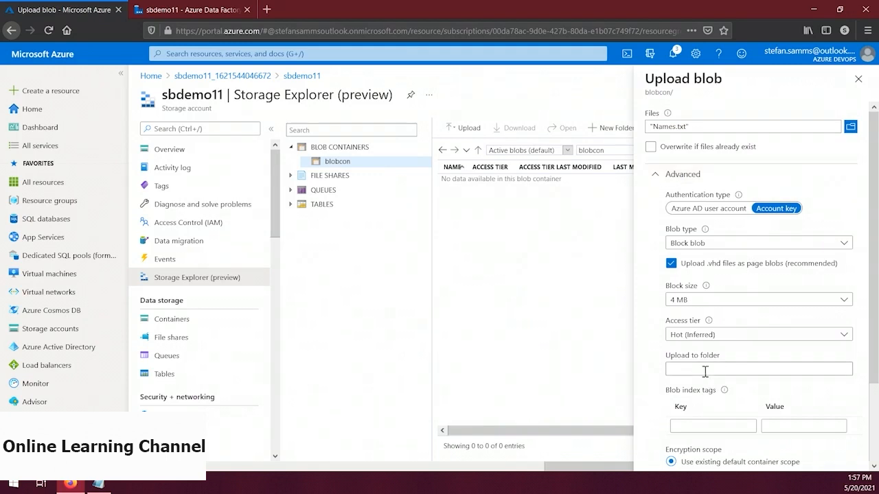
type("source")
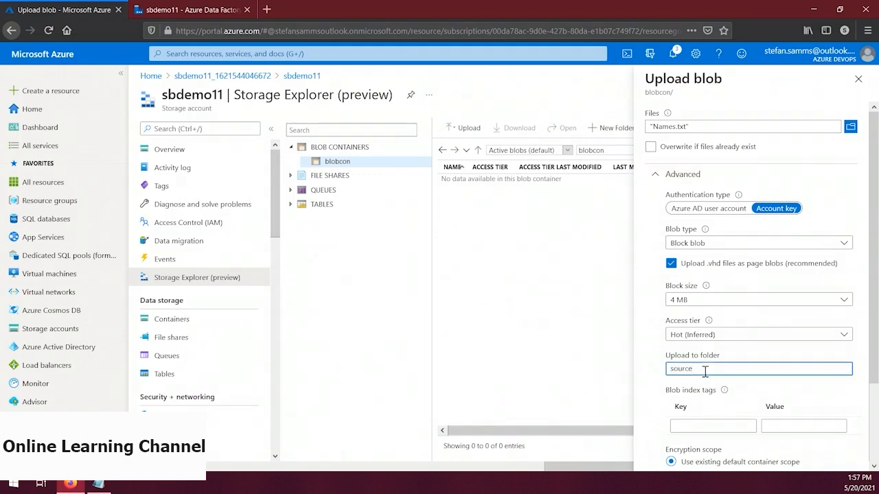
scroll(705, 373, "down", 2)
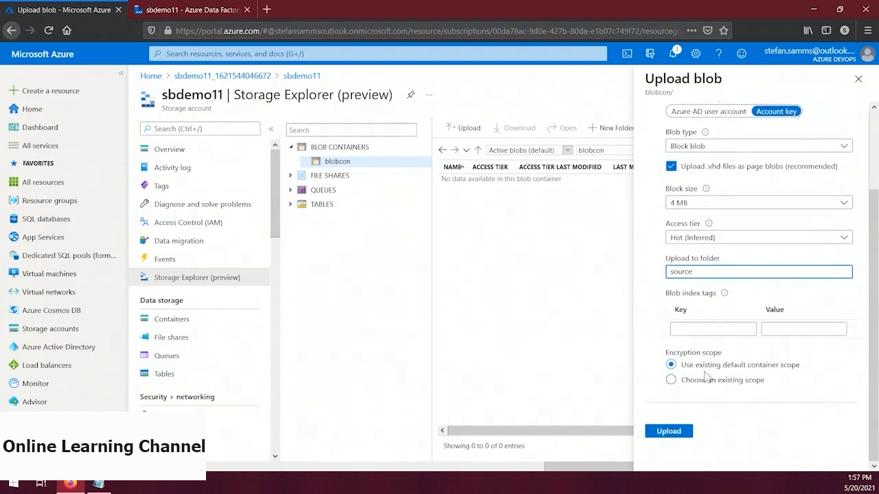
left_click(675, 436)
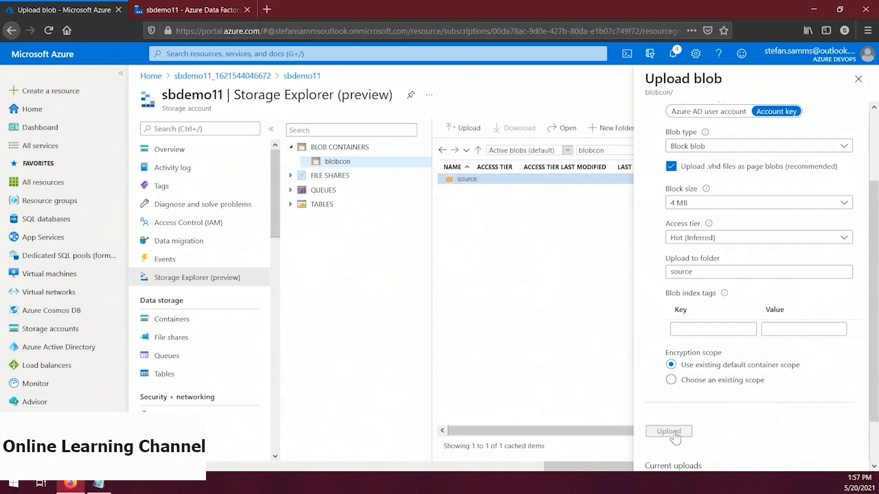
Open the source folder in blobcon to check its contents and close the blob upload pane
left_click(474, 184)
double_click(473, 184)
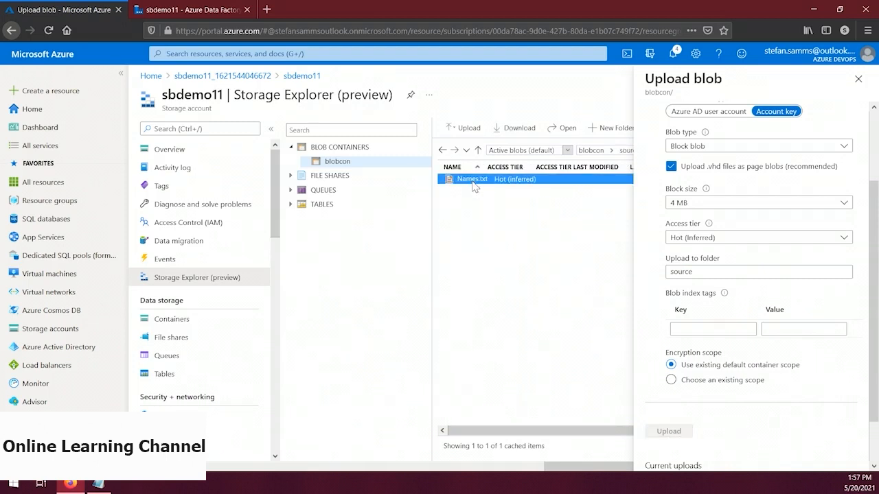
left_click(857, 79)
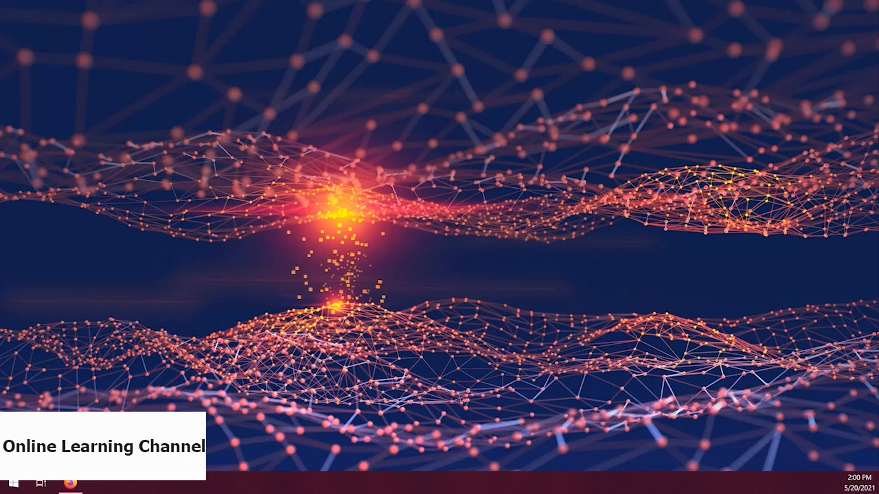
Switch to the sbdemo11 data factory in Firefox and start a new linked service of type Azure Blob Storage
left_click(70, 483)
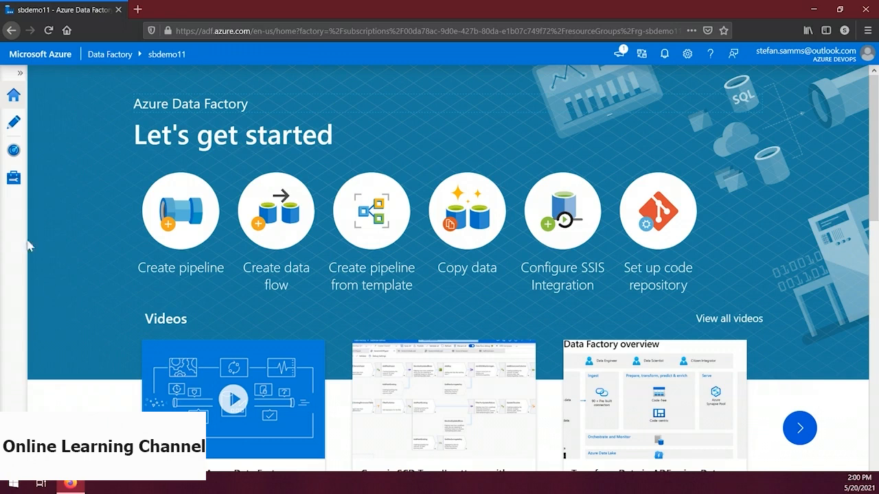
left_click(14, 177)
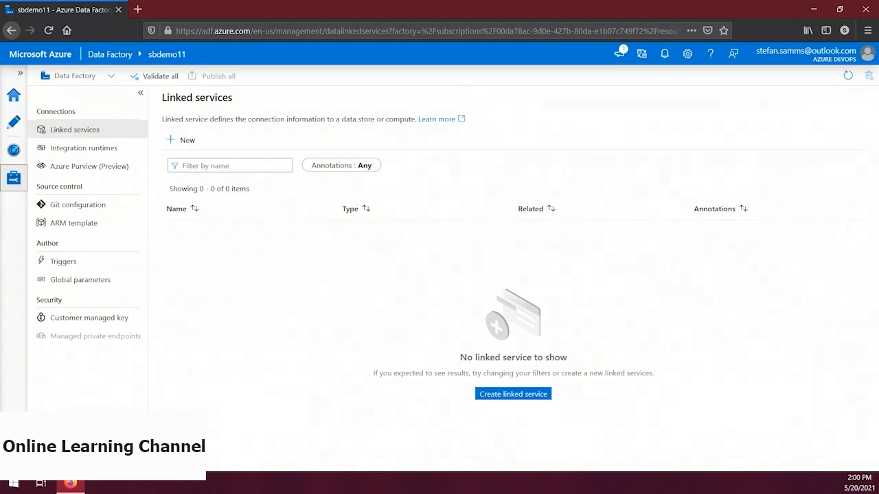
left_click(184, 142)
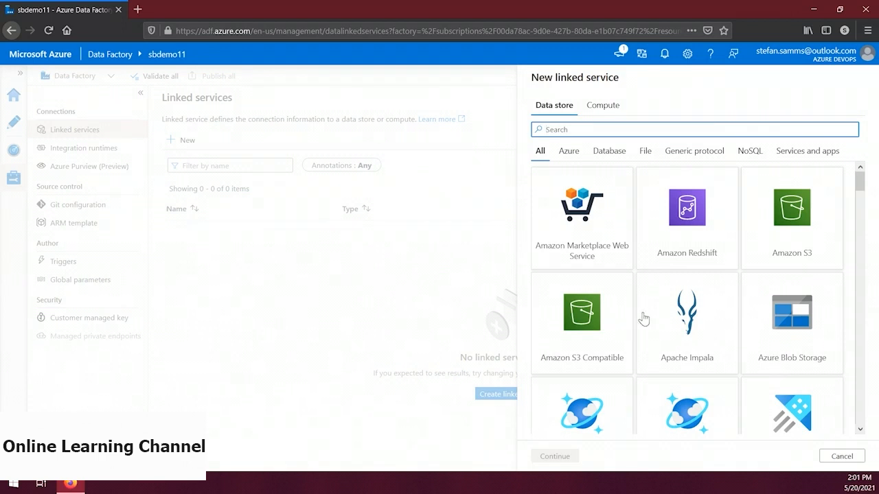
left_click(780, 315)
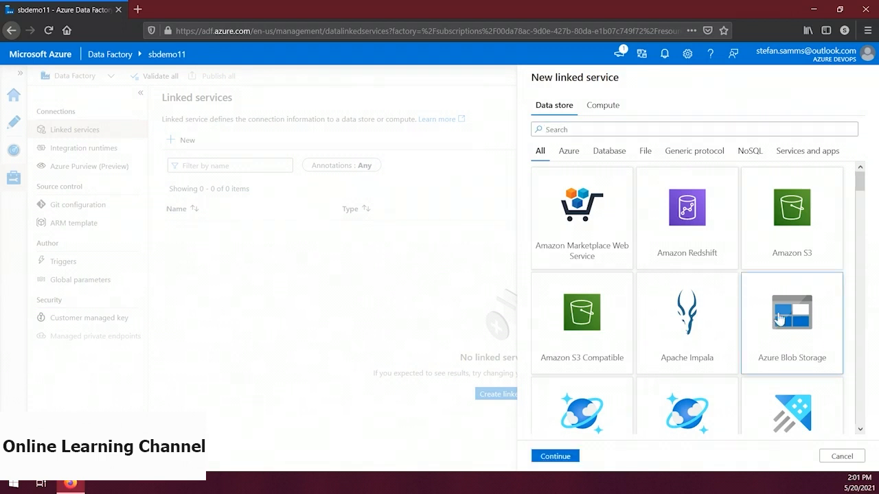
left_click(557, 458)
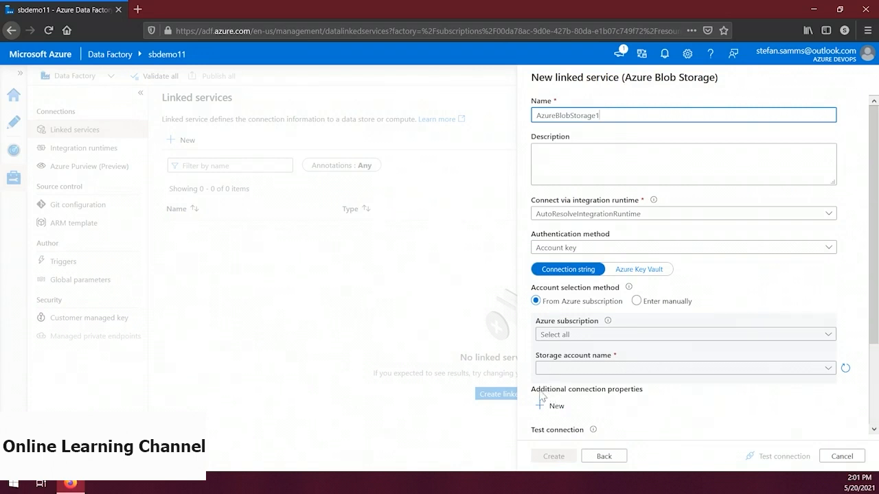
Name the linked service blobcon and select the Pay-As-You-Go subscription and storage account sbdemo11
key("ctrl+a")
type("blobcon")
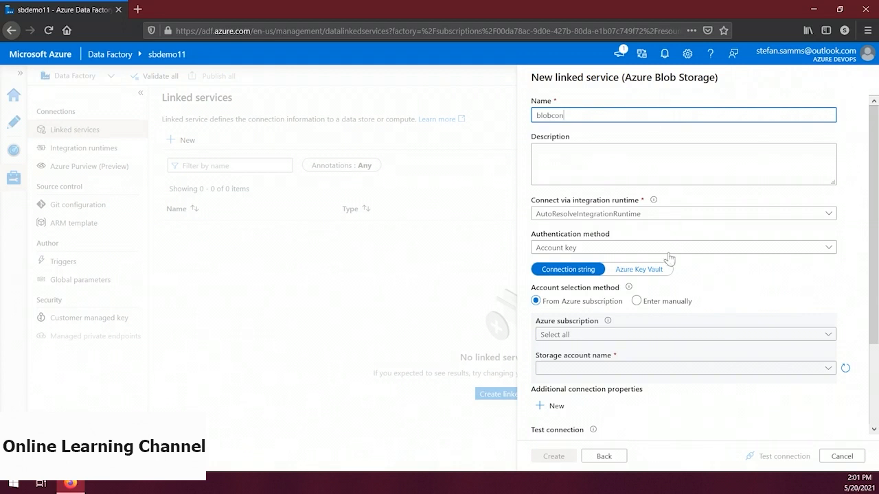
left_click(638, 335)
left_click(610, 372)
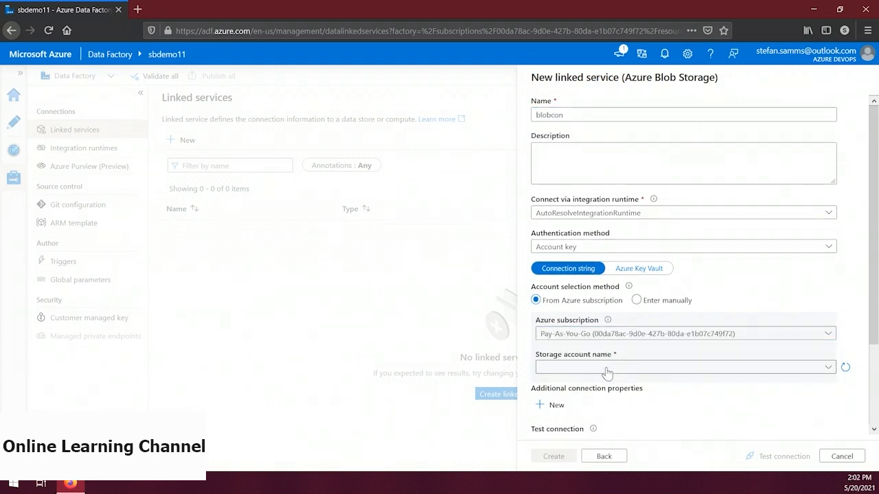
left_click(607, 371)
left_click(583, 404)
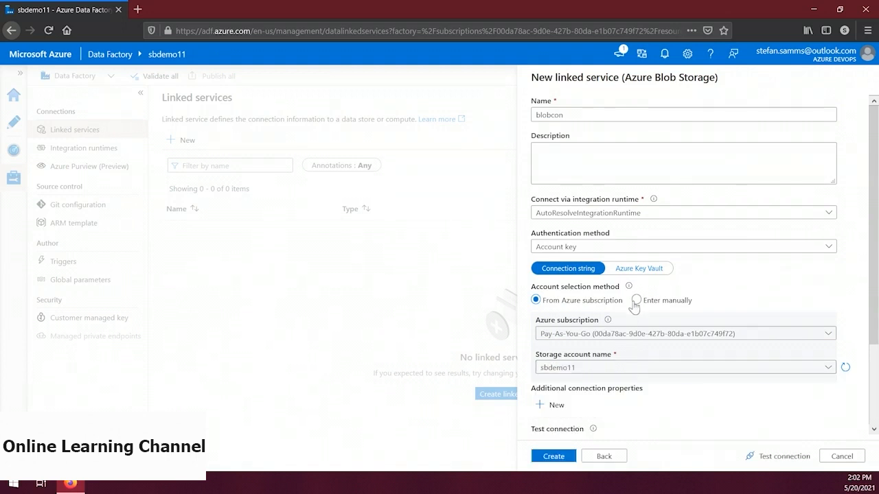
Test the linked service's connection and create the linked service
scroll(635, 299, "down", 2)
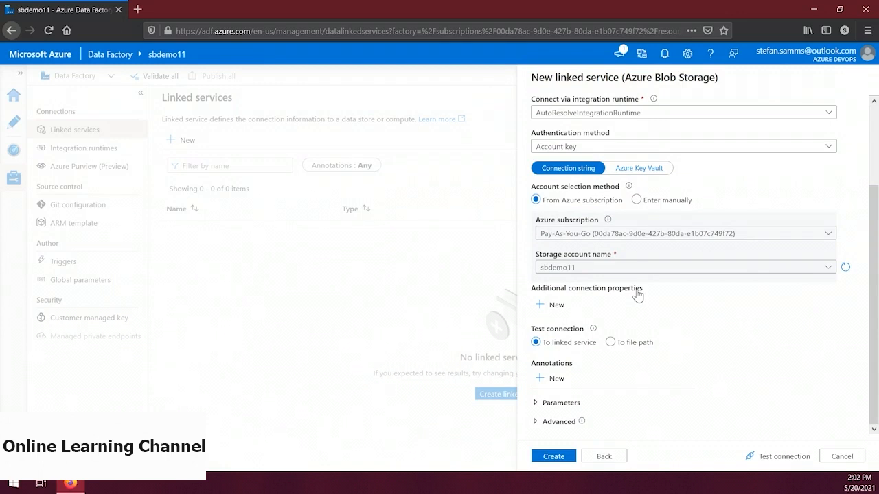
left_click(784, 456)
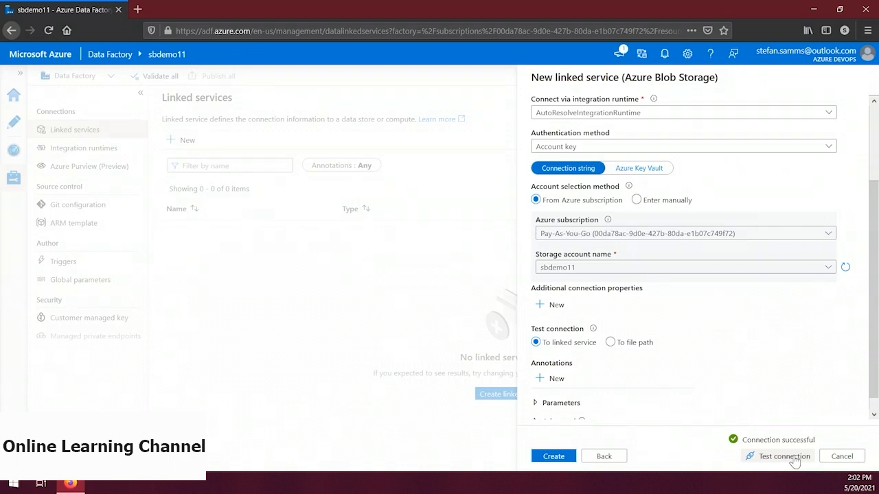
left_click(563, 458)
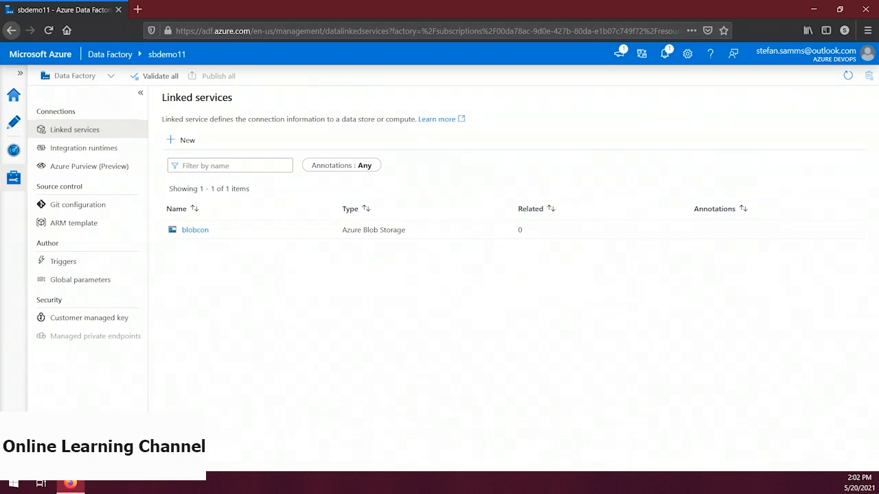
Start a new dataset in the factory's authoring area, stored in Azure Blob Storage with the Binary format
left_click(14, 122)
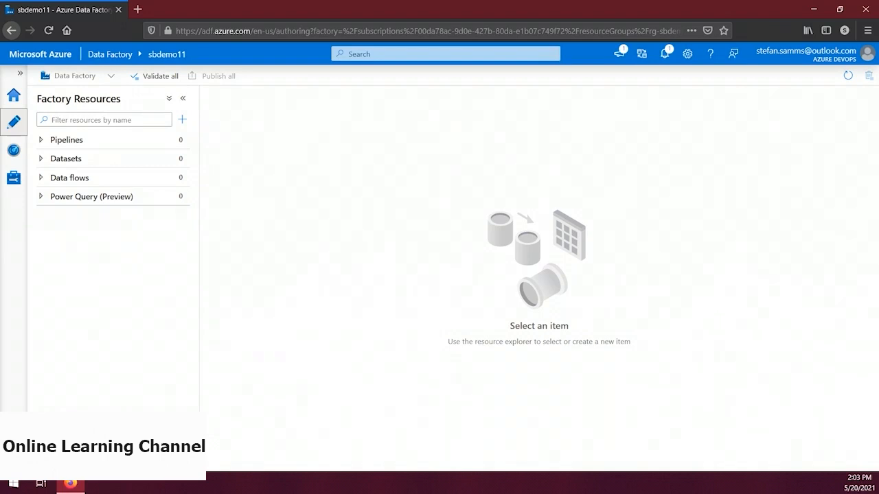
left_click(182, 121)
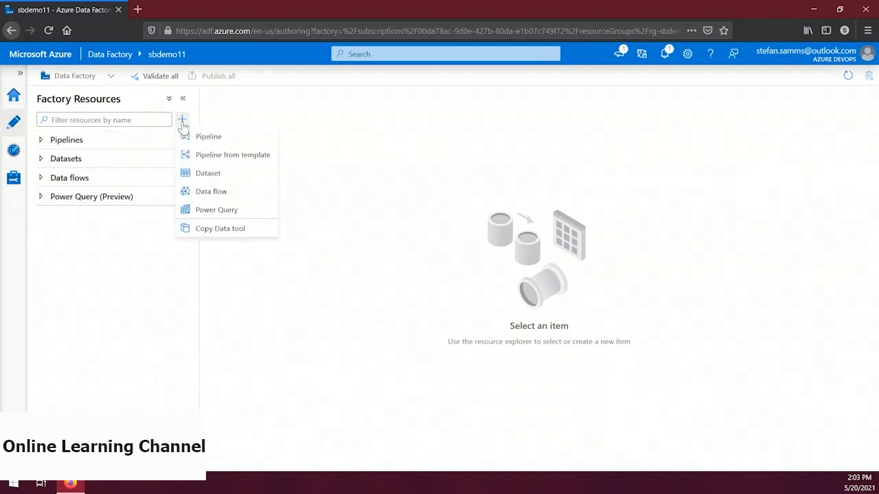
left_click(209, 177)
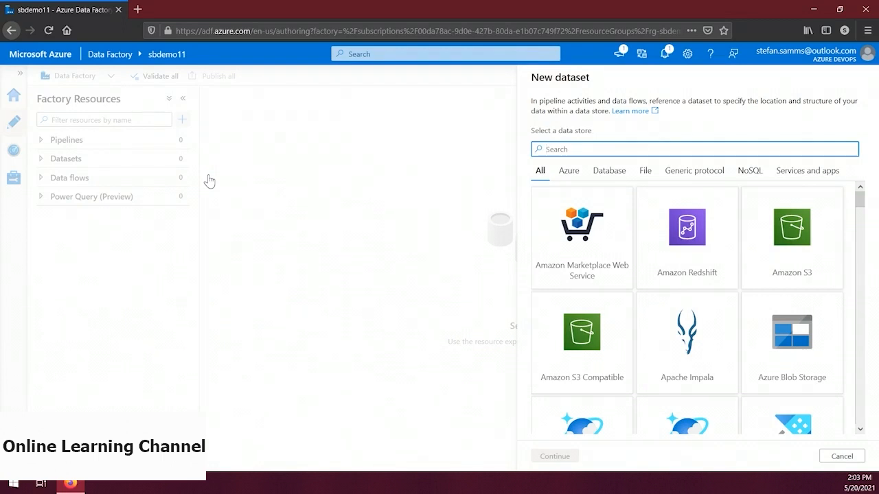
left_click(802, 349)
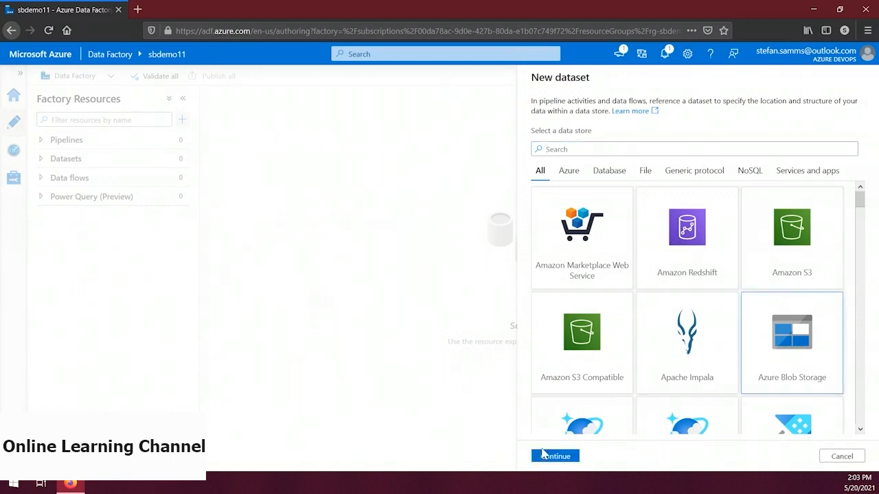
left_click(542, 458)
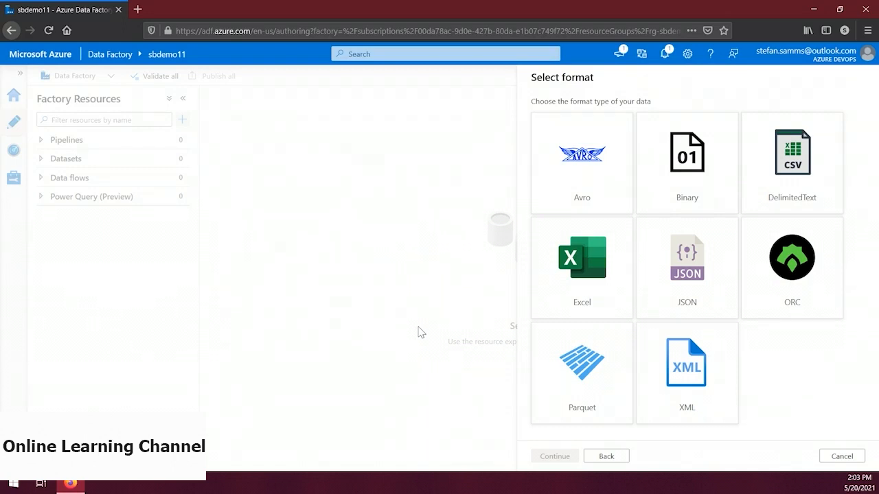
left_click(712, 172)
left_click(558, 457)
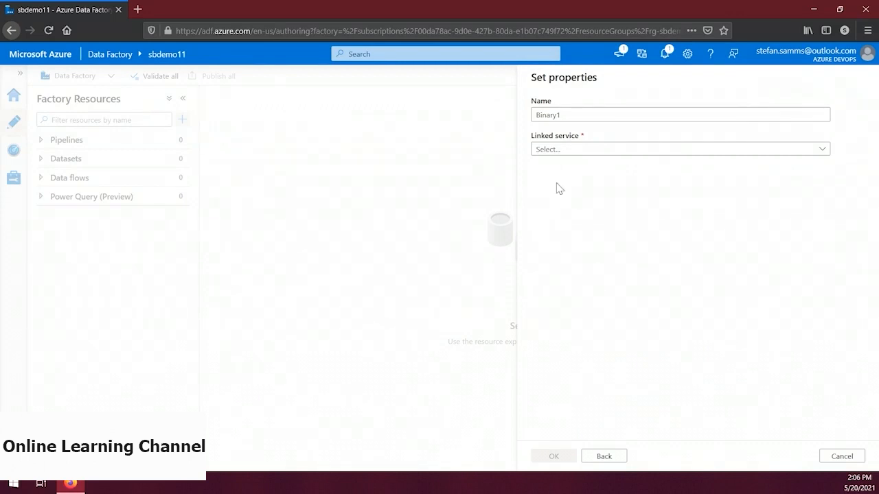
Name the new dataset source and select blobcon as its linked service
double_click(569, 117)
type("source")
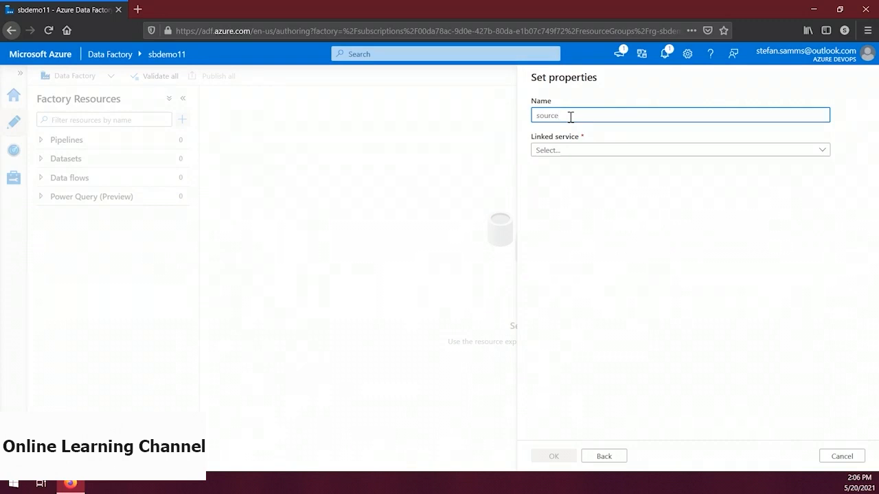
left_click(593, 150)
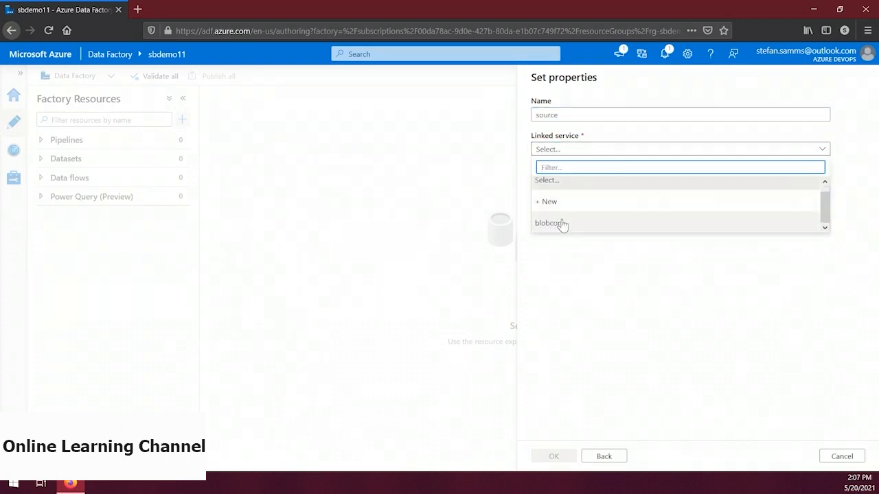
left_click(561, 224)
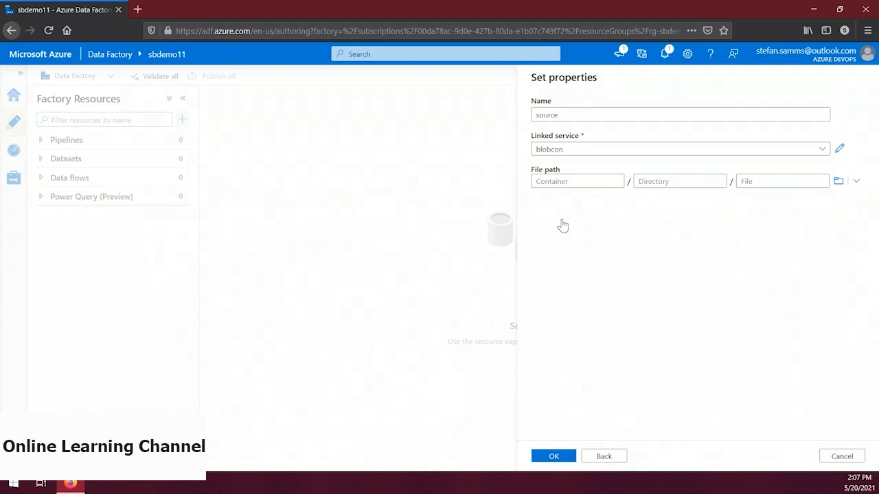
Set the source dataset's file path to blobcon/source/Names.txt and publish the new dataset
left_click(838, 180)
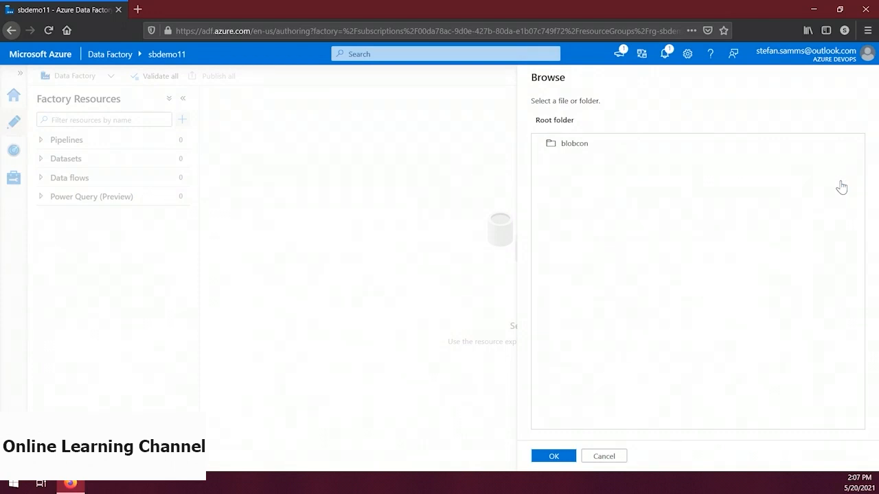
double_click(620, 147)
double_click(606, 150)
double_click(606, 149)
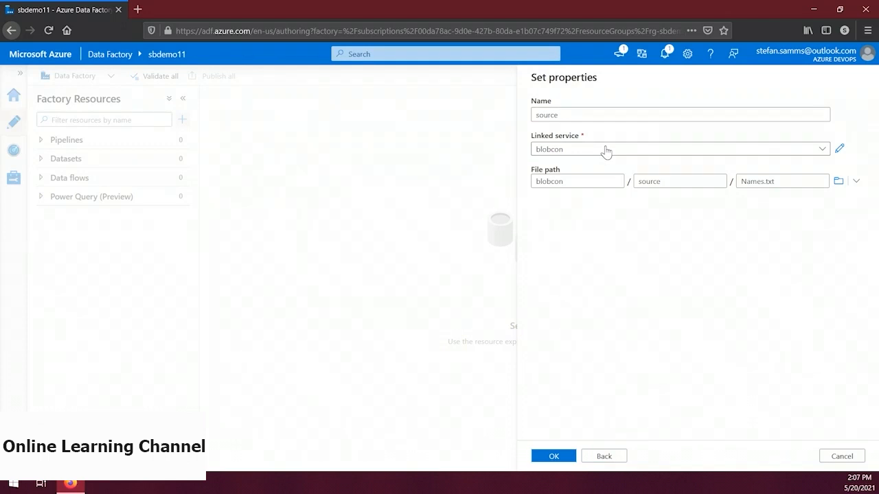
left_click(559, 456)
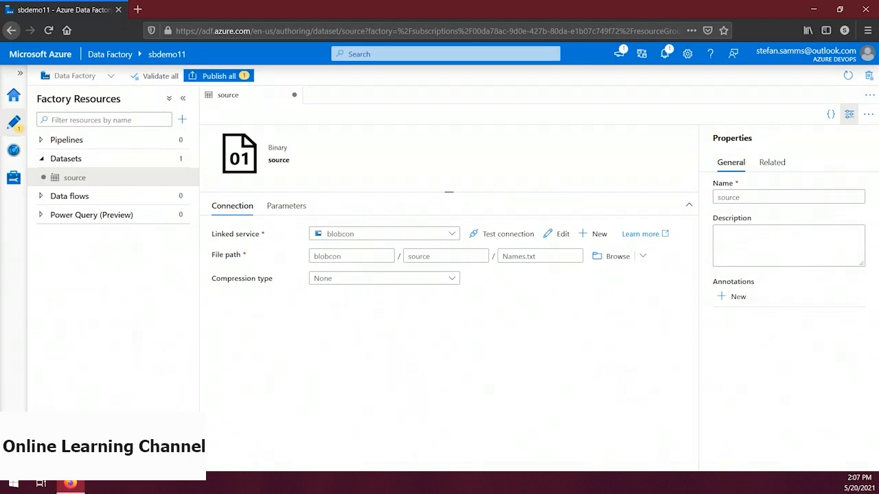
left_click(240, 80)
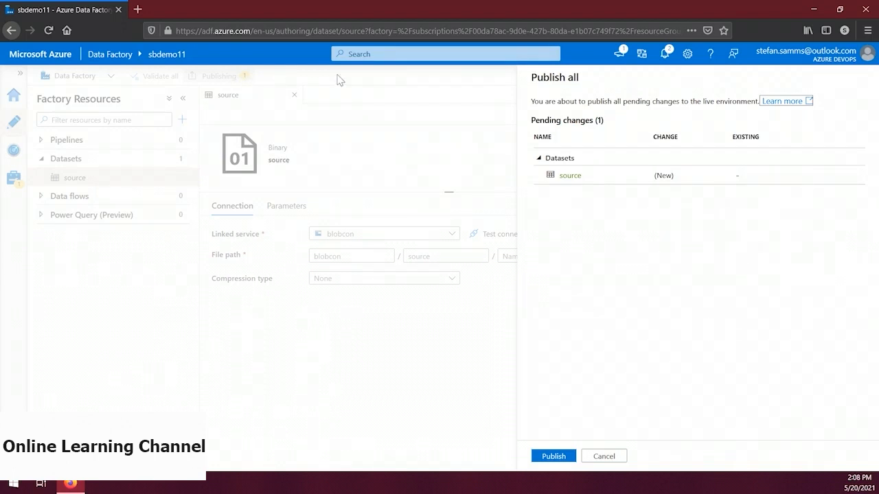
left_click(556, 456)
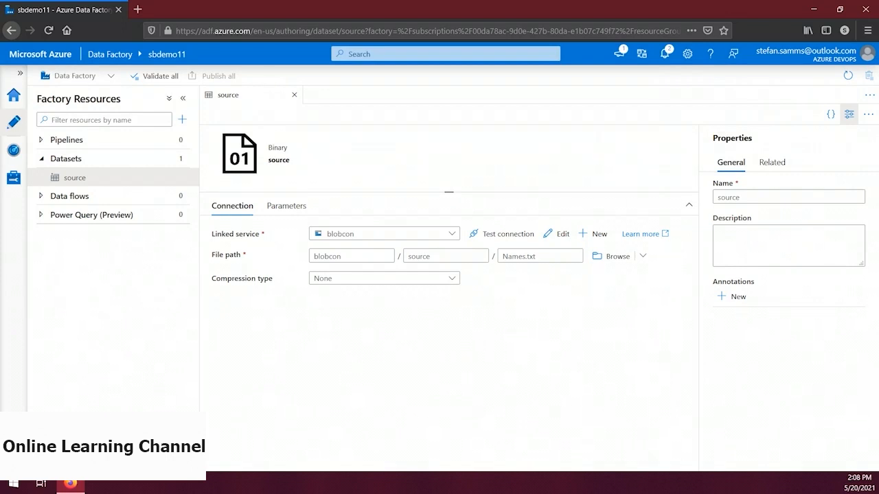
Start a second dataset with Azure Blob Storage as the data store and Binary as the format
left_click(183, 120)
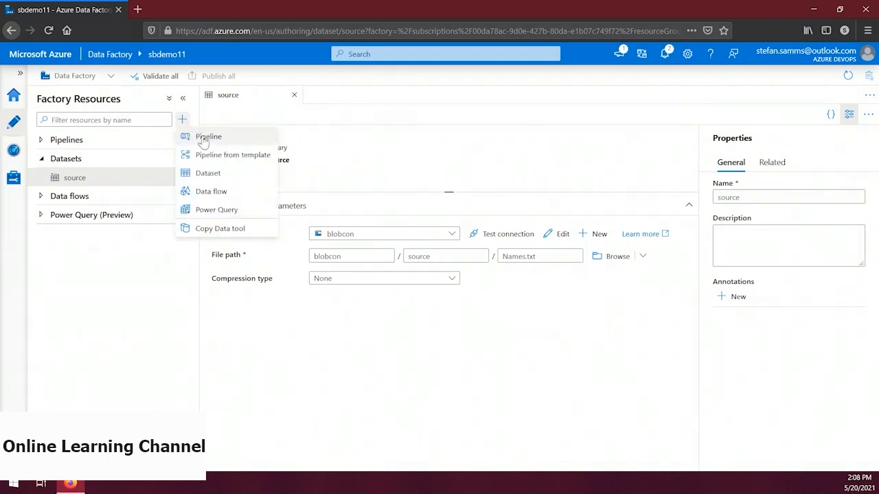
left_click(209, 174)
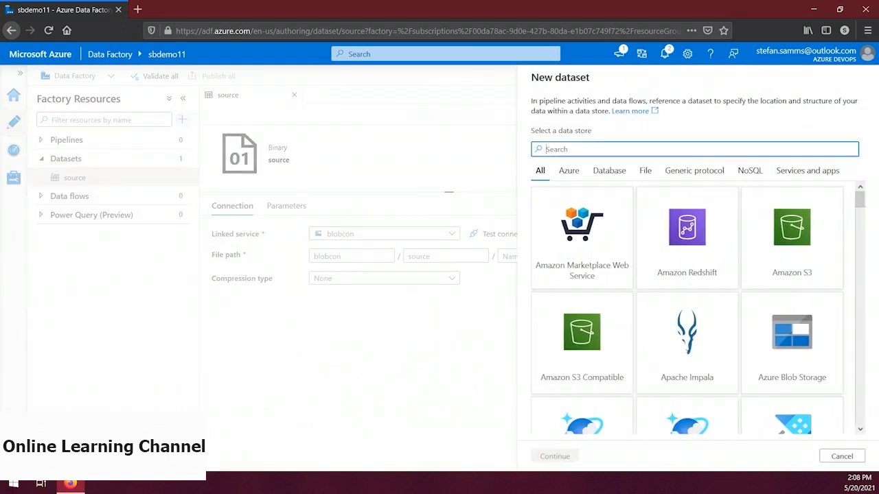
left_click(795, 335)
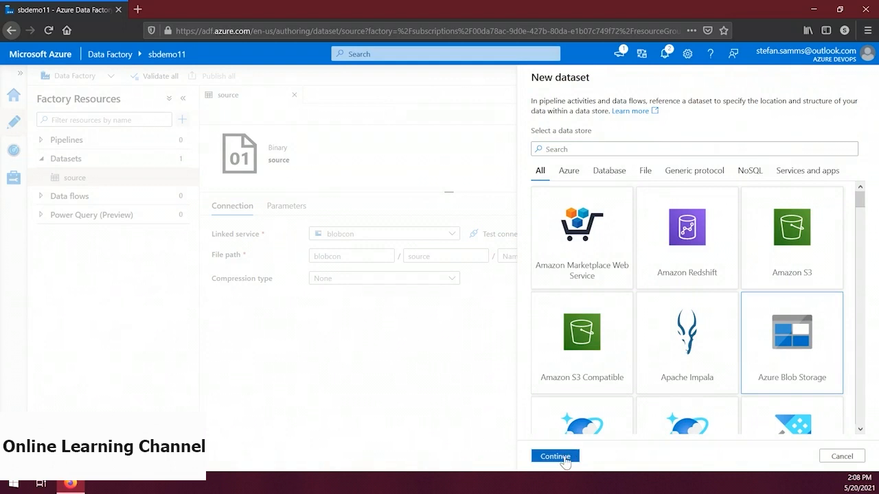
left_click(565, 457)
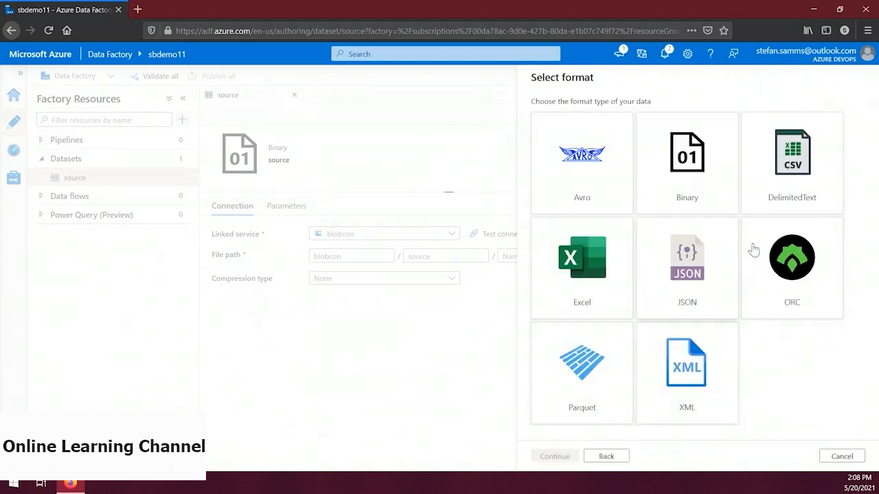
left_click(714, 187)
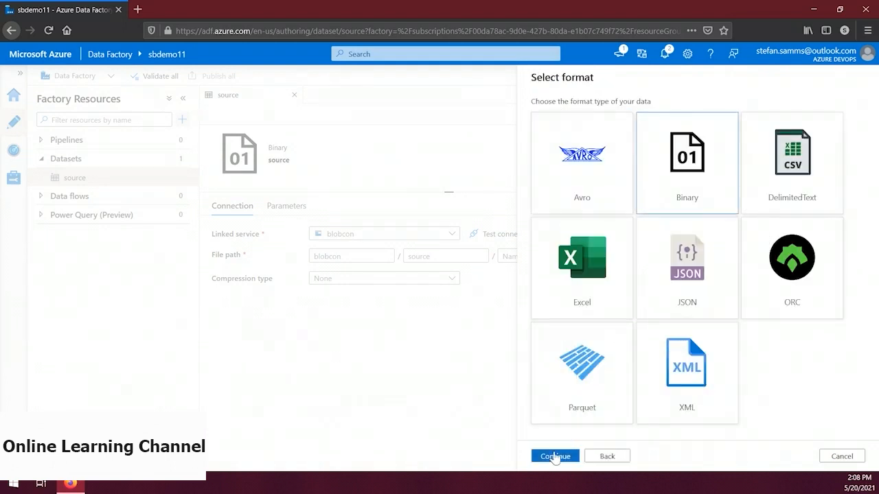
left_click(554, 458)
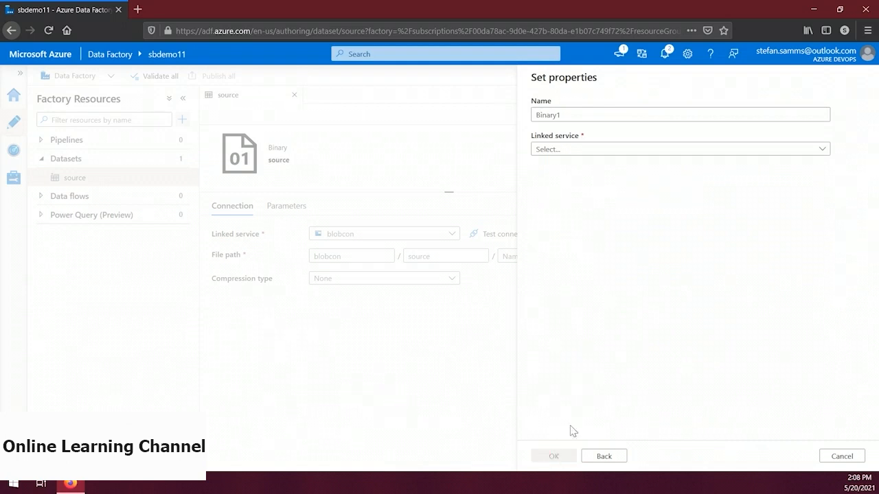
Name the second dataset destination and select blobcon as its linked service
left_click(706, 110)
key("ctrl+a")
type("destination")
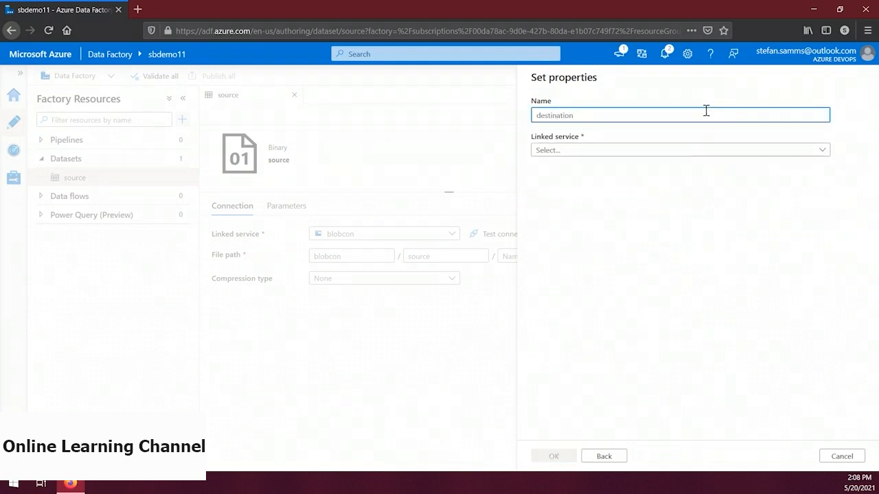
left_click(701, 150)
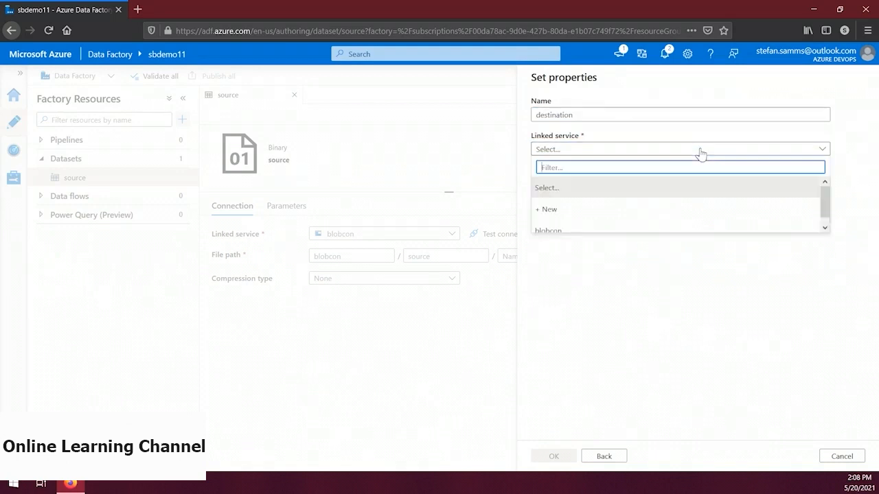
left_click(594, 229)
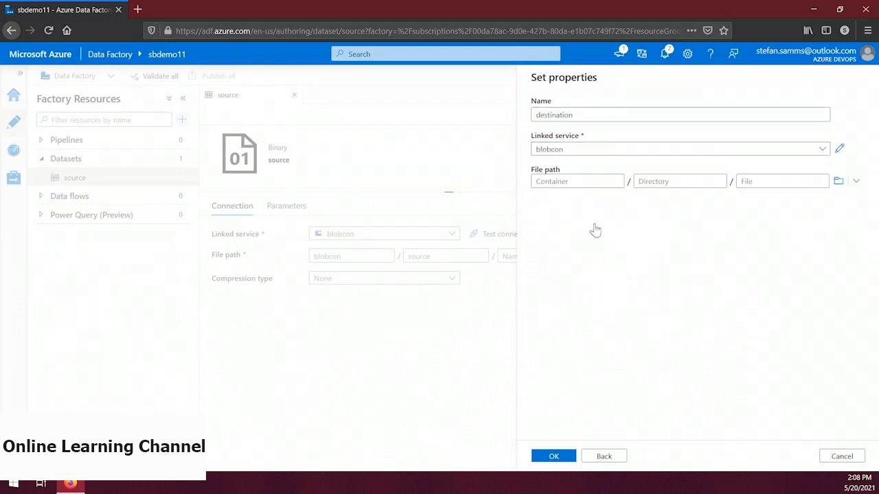
Set the destination dataset's file path to container blobcon and directory destination, and publish the new dataset
left_click(589, 184)
type("blobcon")
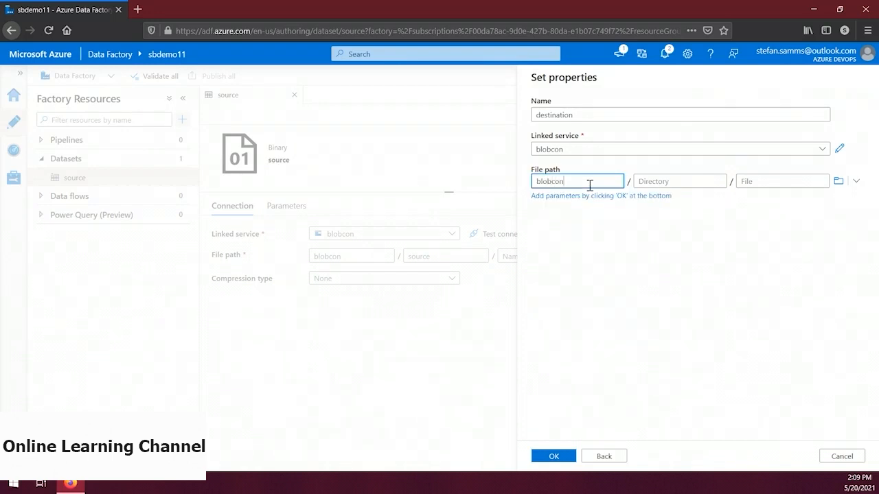
left_click(696, 181)
type("destination")
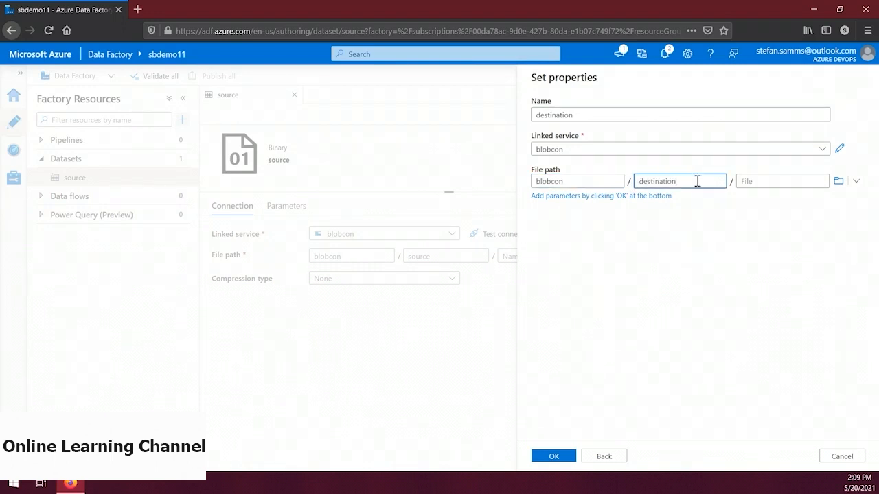
left_click(553, 456)
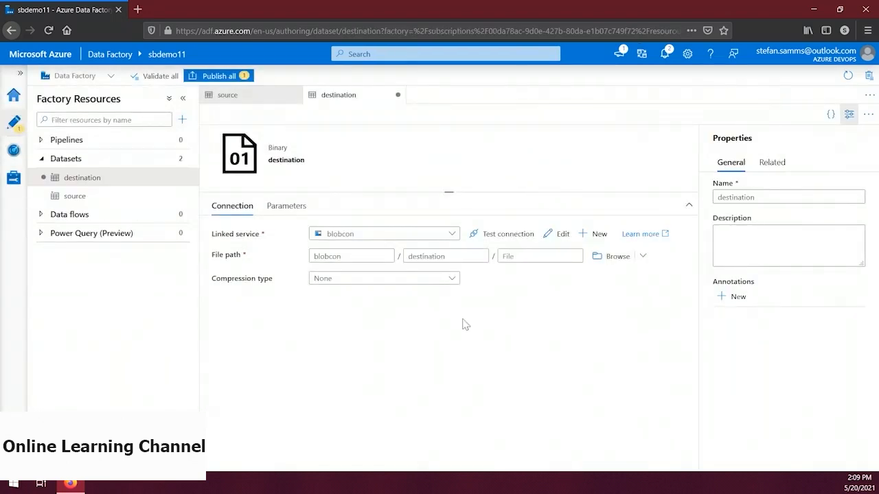
left_click(221, 77)
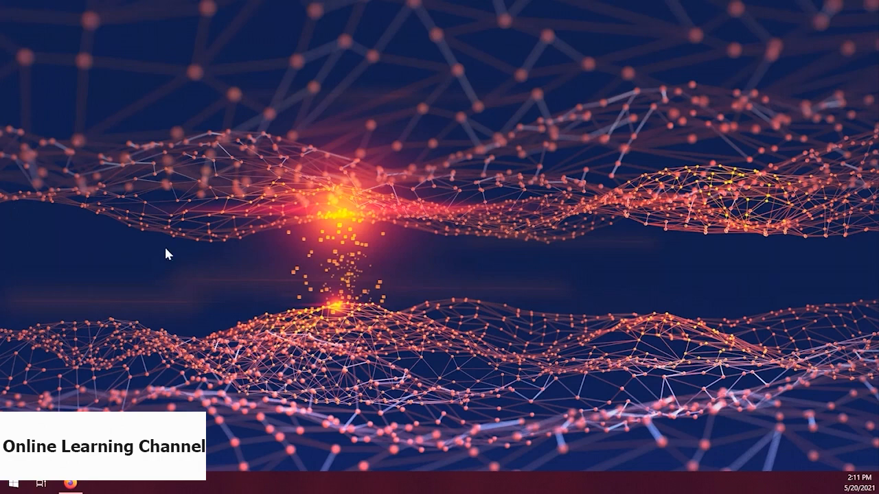
Switch to the sbdemo11 data factory in Firefox and create a new pipeline in its authoring area
left_click(71, 483)
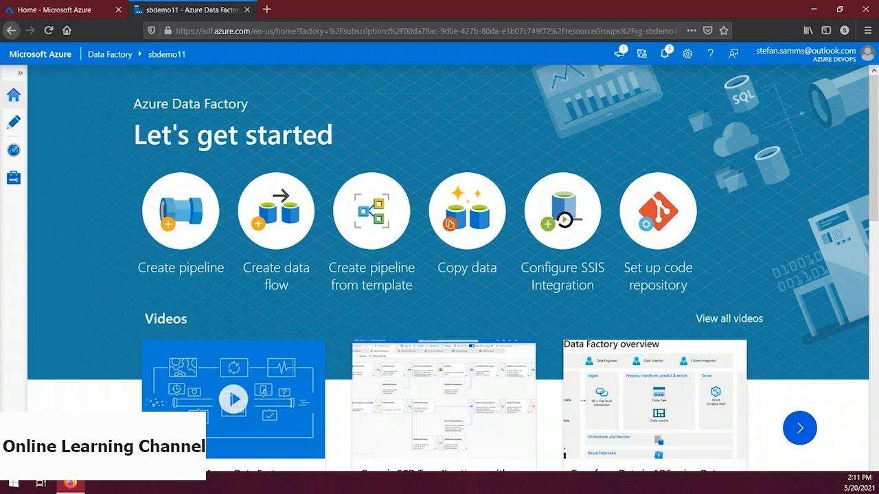
left_click(14, 122)
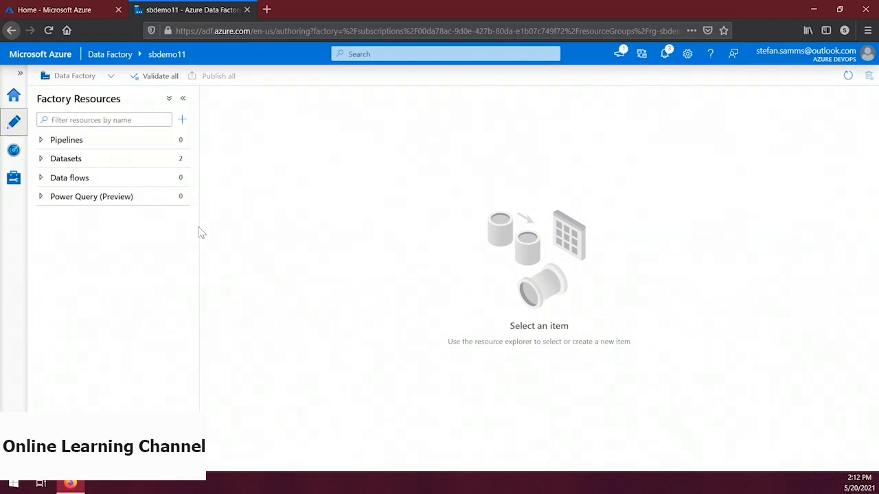
left_click(182, 122)
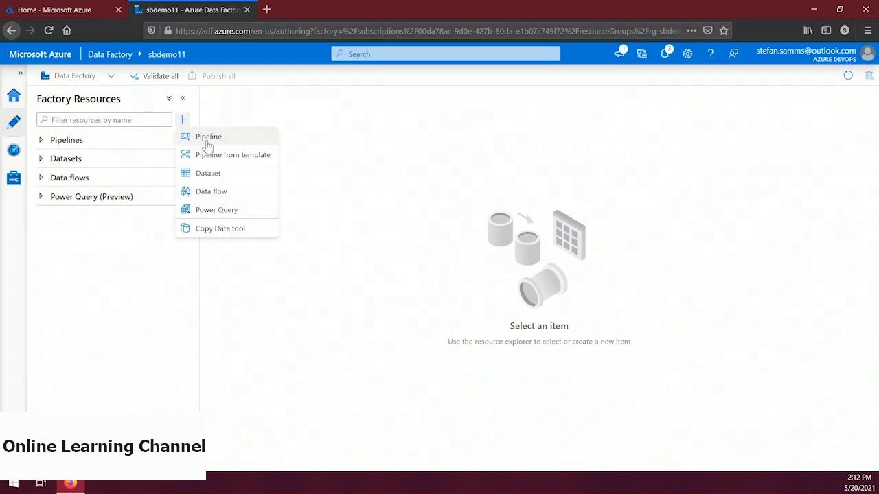
left_click(205, 137)
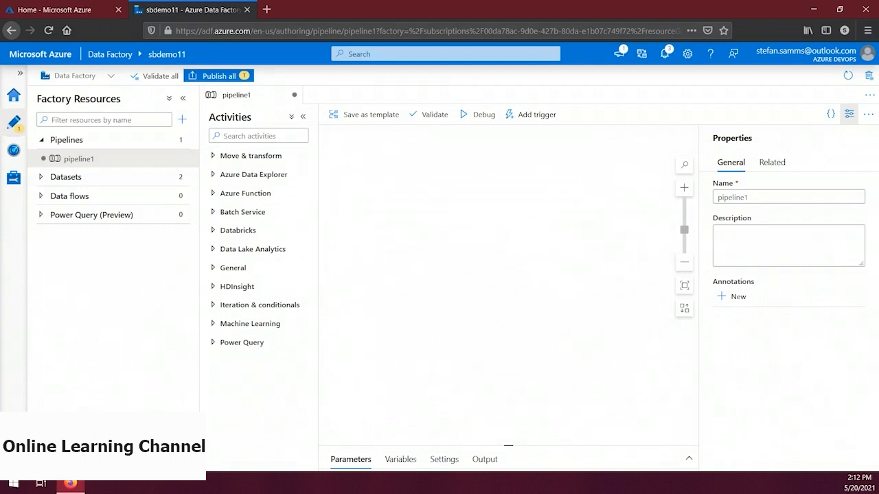
Rename the new pipeline as copydemo
left_click(767, 195)
key("ctrl+a")
type("copydemo")
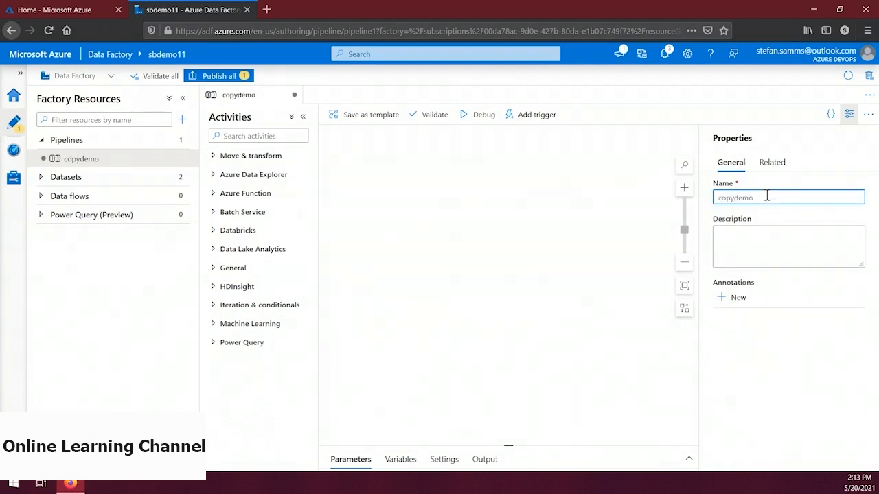
key("Tab")
key("Tab")
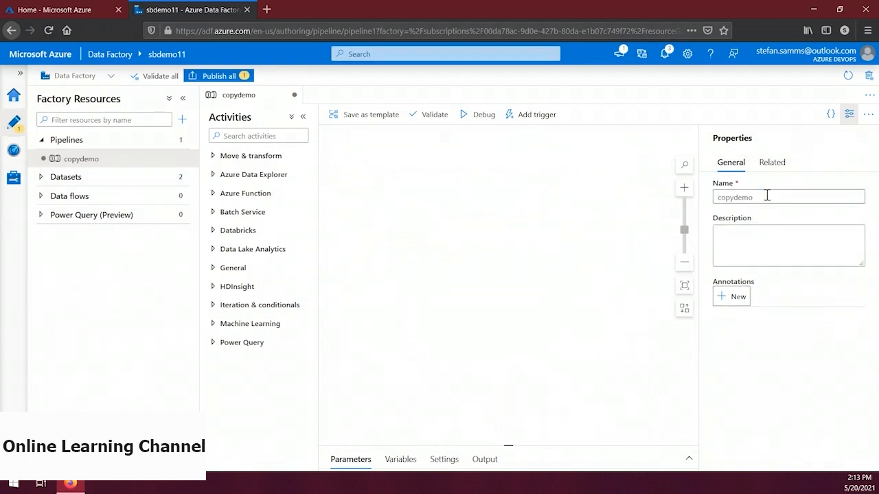
Add a Copy data activity to the copydemo pipeline and name it copy blob to blob
left_click(849, 113)
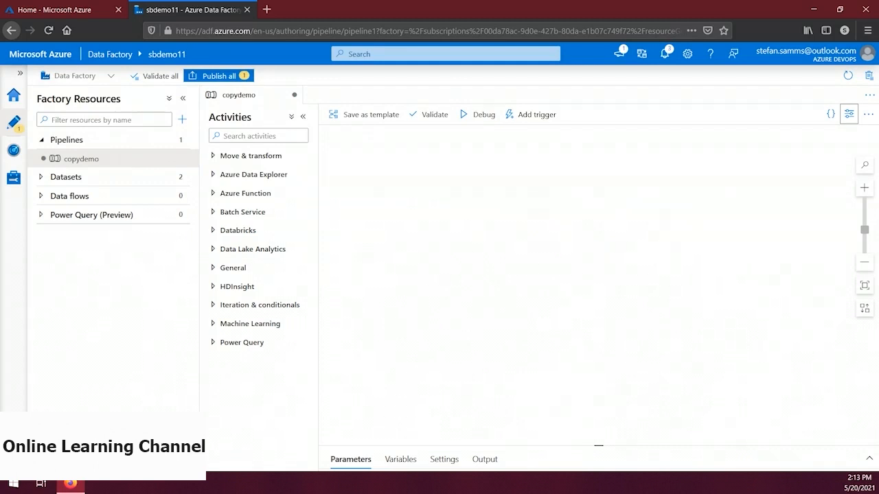
left_click(213, 158)
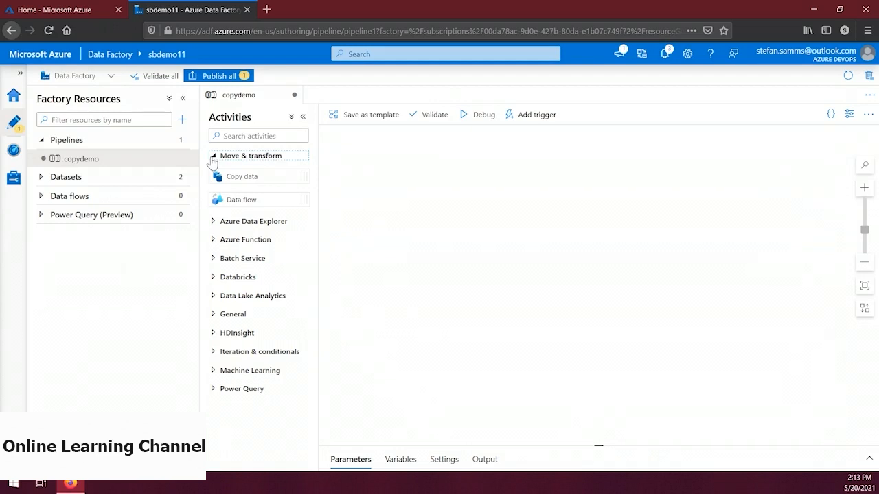
left_click_drag(217, 173, 531, 159)
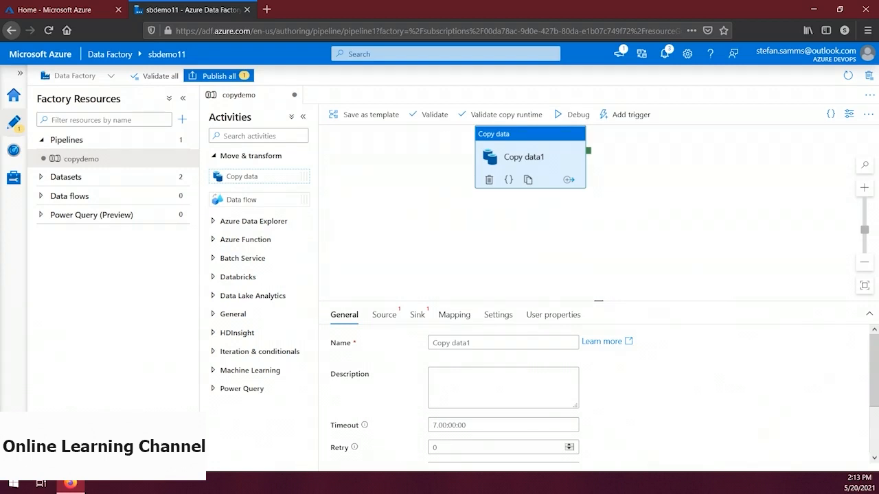
left_click(501, 348)
key("ctrl+a")
type("copy blob to blob")
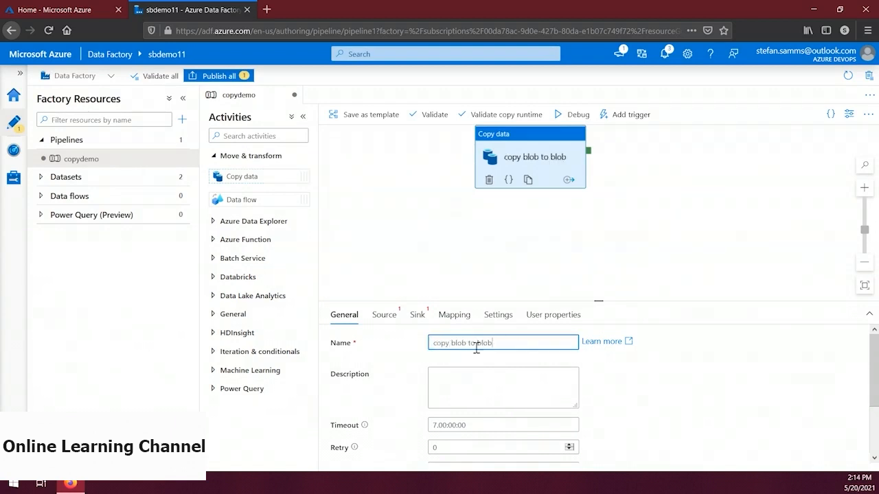
Set the copy activity's source dataset to source and its sink dataset to destination
left_click(387, 320)
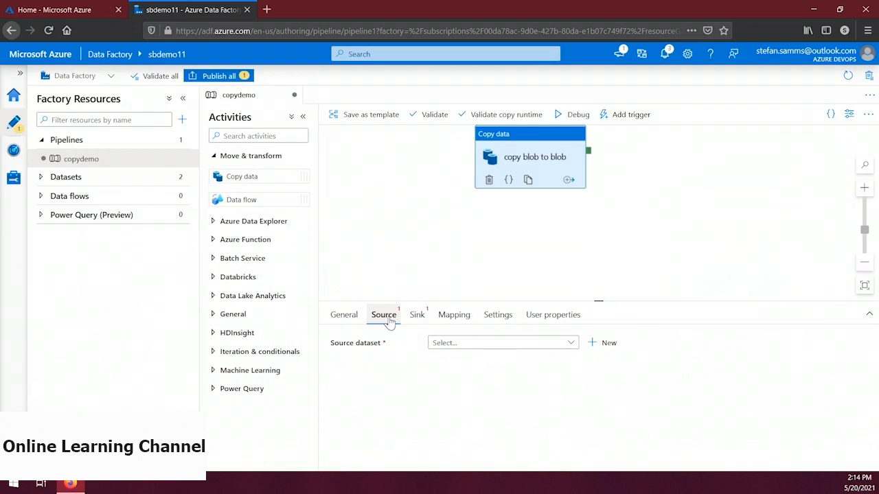
left_click(457, 347)
left_click(455, 392)
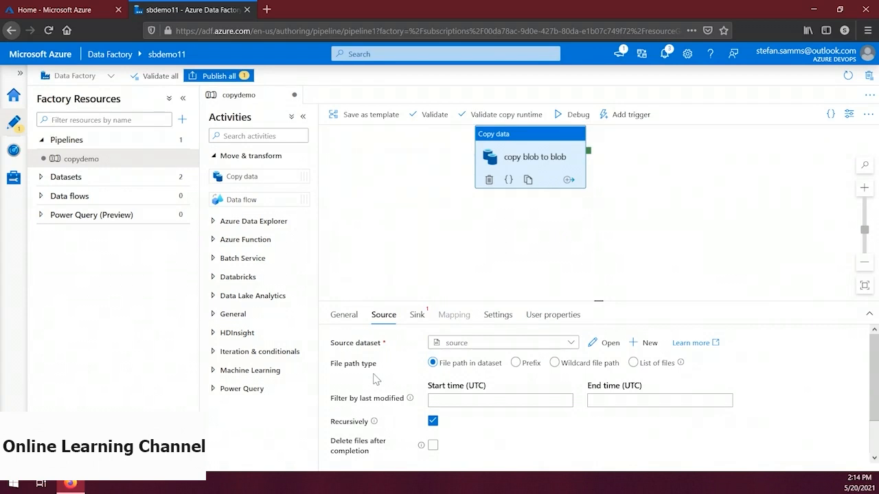
left_click(416, 315)
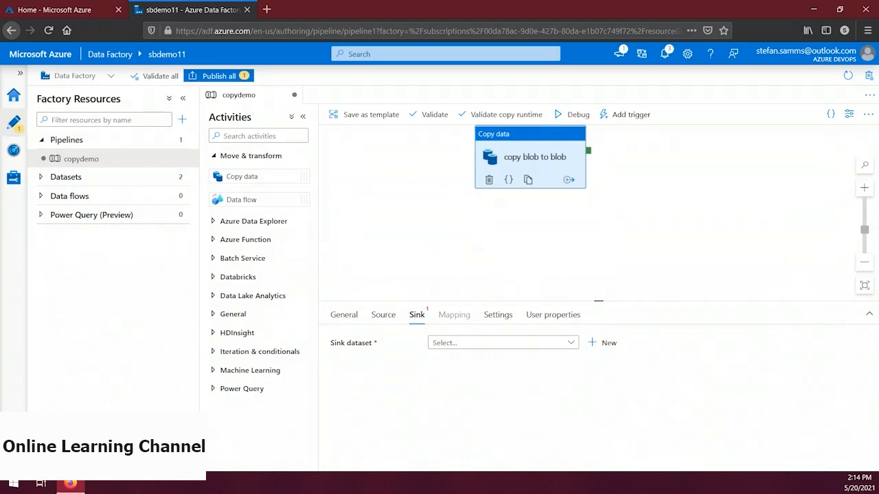
left_click(474, 343)
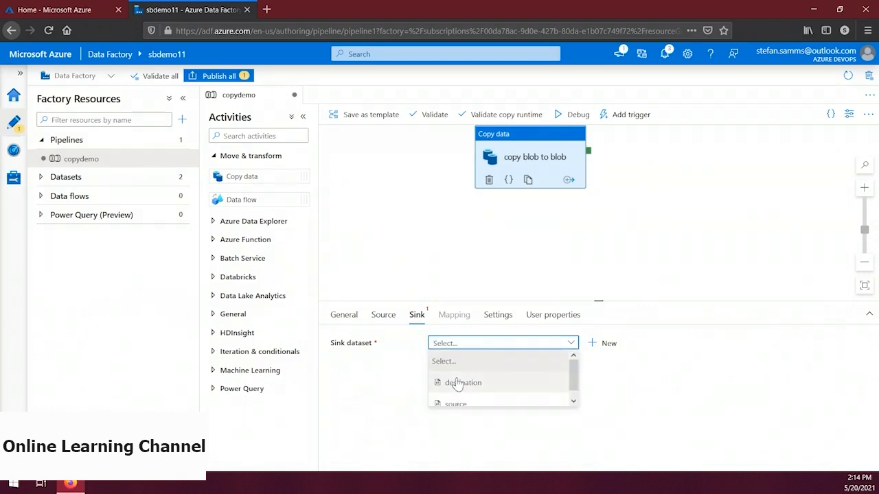
left_click(467, 383)
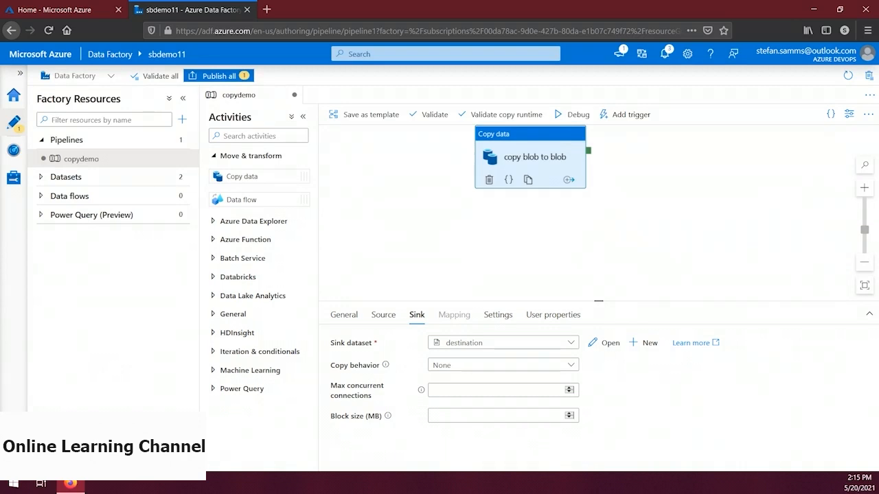
Validate the copydemo pipeline and run it in debug mode
left_click(435, 115)
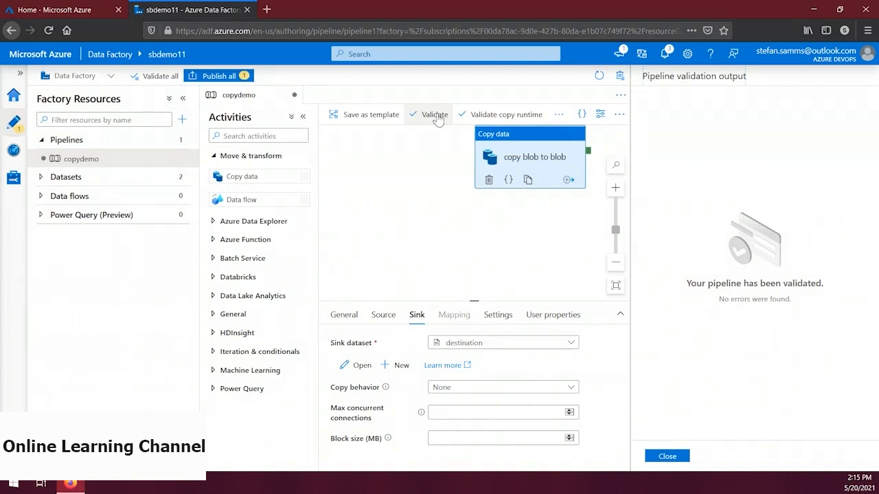
left_click(664, 457)
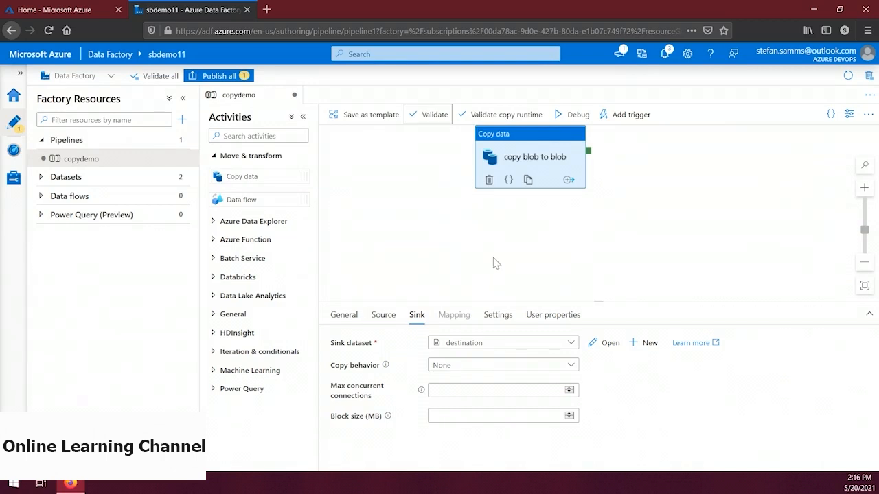
left_click(570, 118)
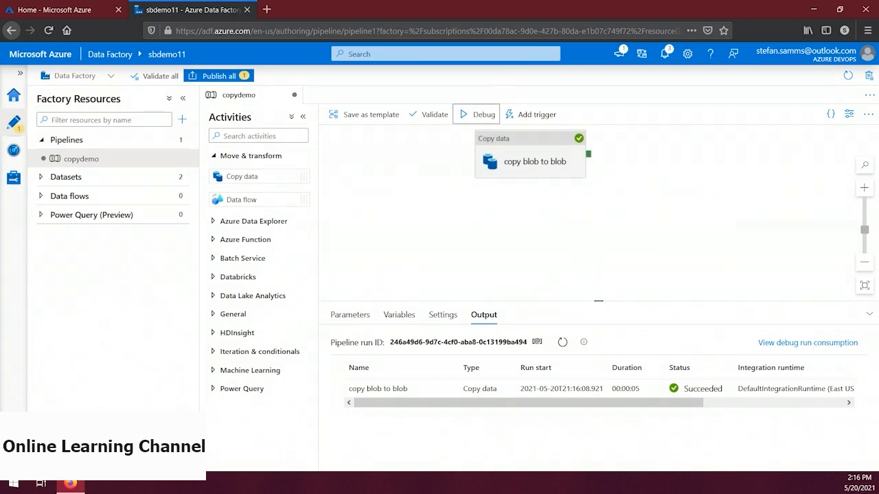
In the Azure portal, check the destination folder of container blobcon using Storage Explorer in the sbdemo11 storage account
left_click(84, 10)
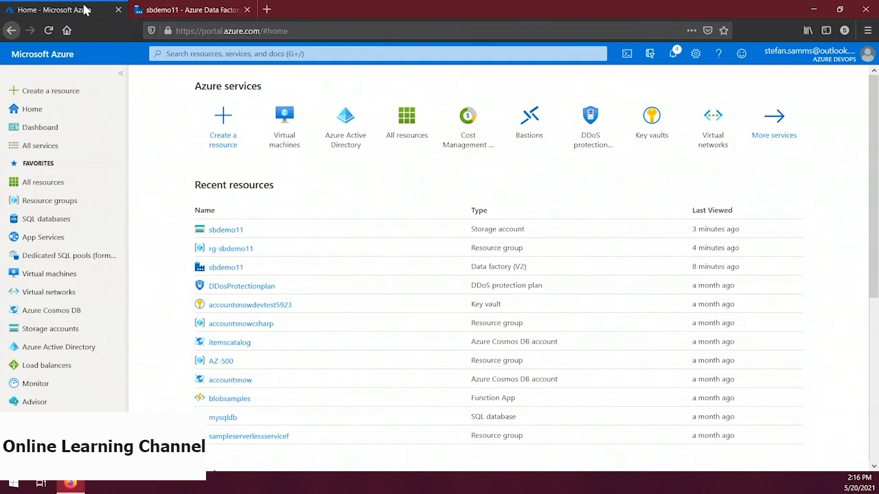
left_click(276, 53)
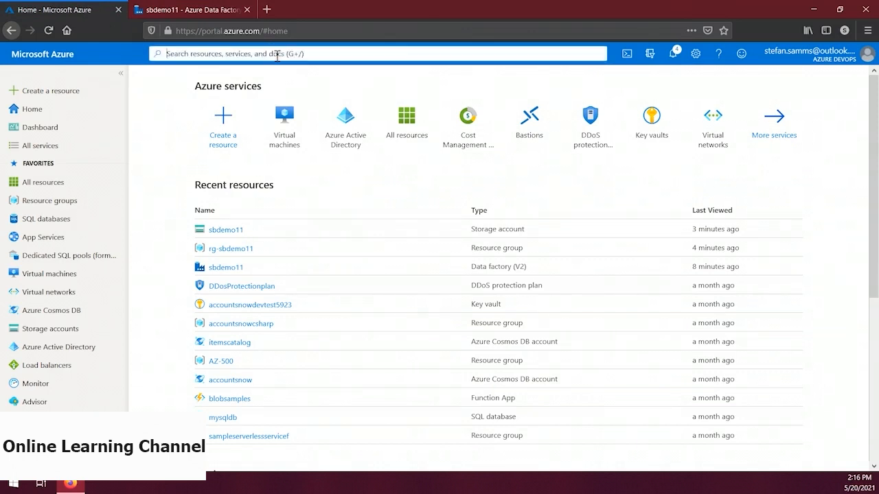
type("sbdemo11")
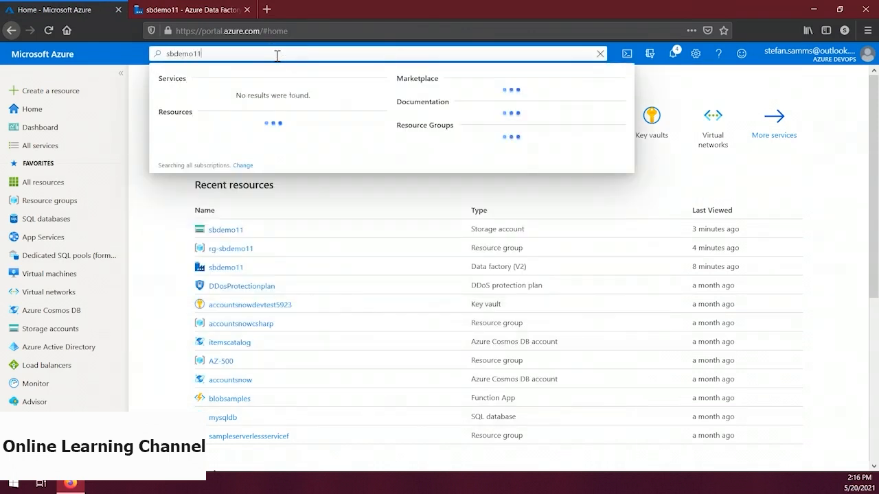
left_click(220, 147)
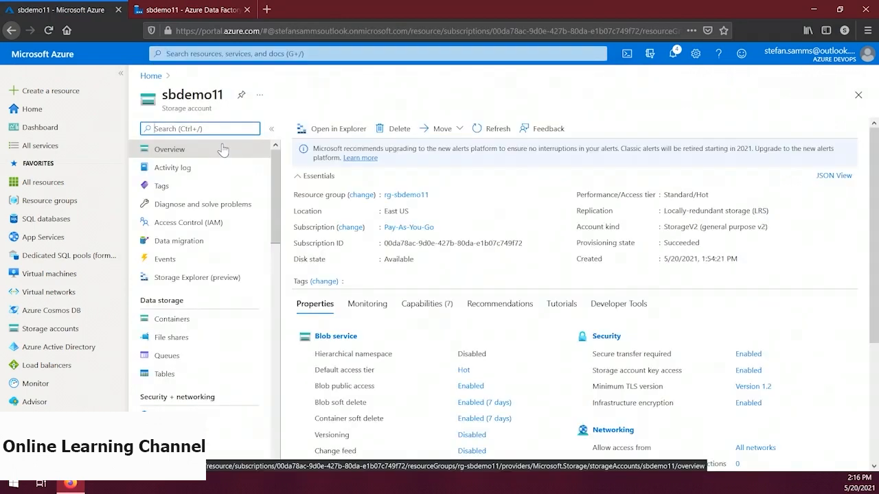
left_click(212, 280)
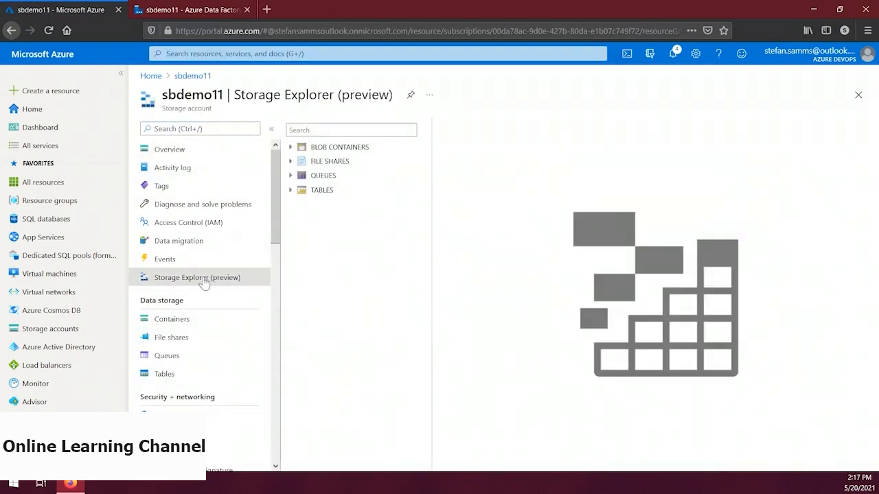
left_click(290, 147)
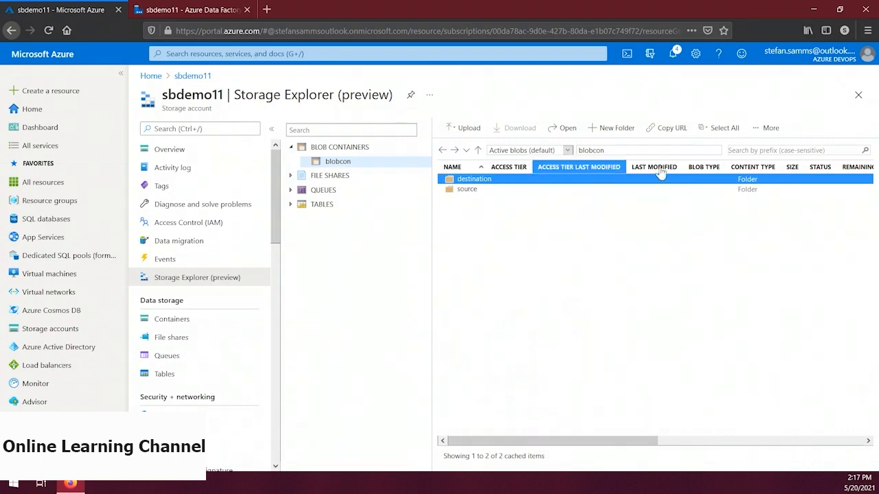
double_click(482, 181)
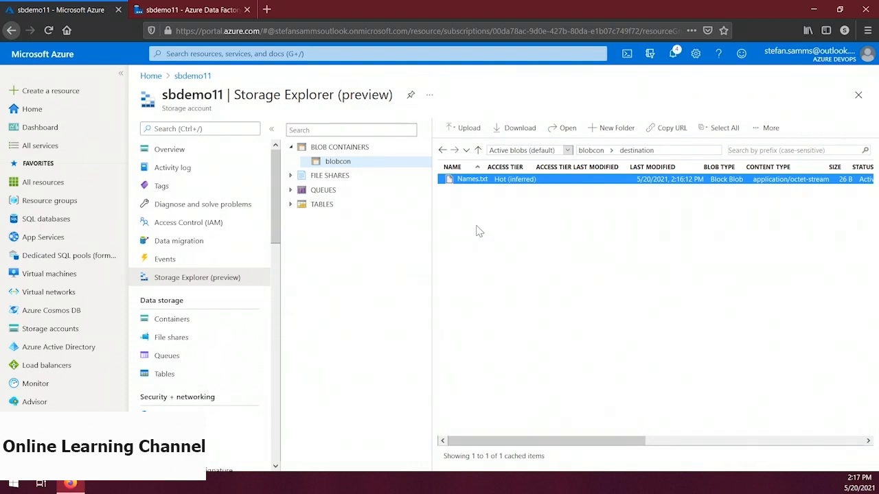
Return to the sbdemo11 data factory and publish the new copydemo pipeline
left_click(185, 9)
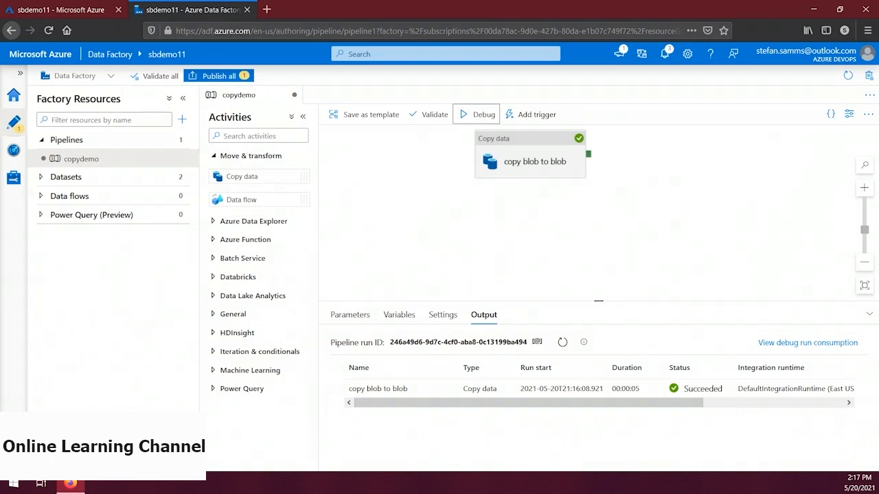
left_click(219, 76)
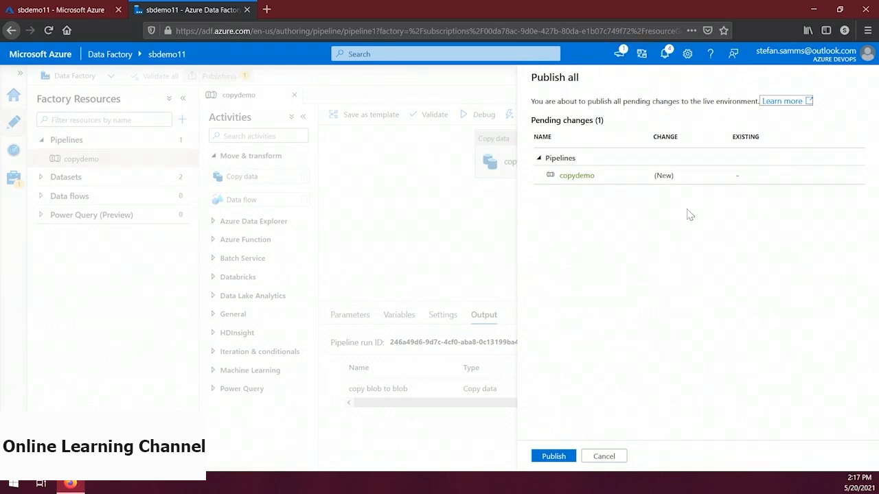
left_click(560, 454)
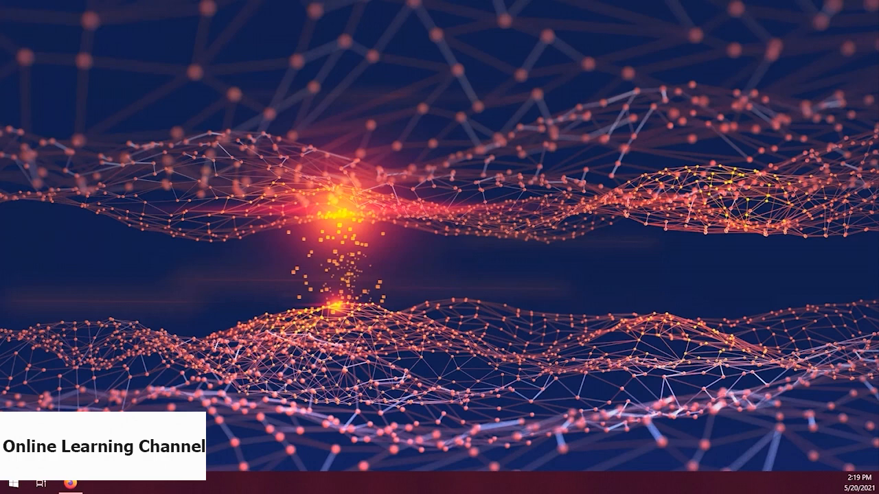
Switch to Firefox and open the copydemo pipeline in the data factory's authoring area
left_click(70, 484)
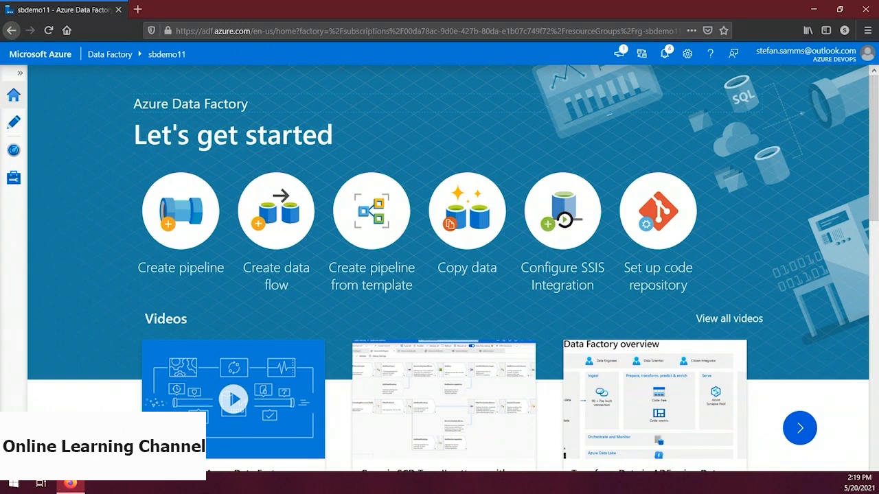
left_click(14, 122)
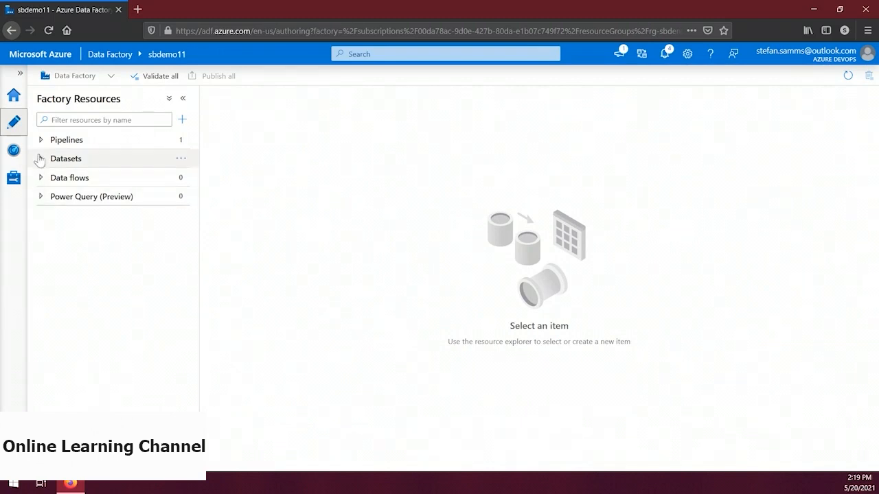
left_click(41, 142)
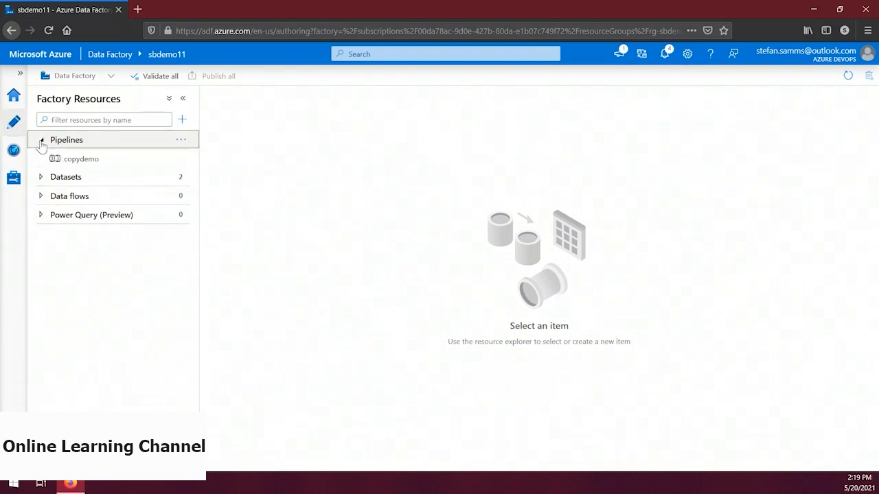
left_click(81, 160)
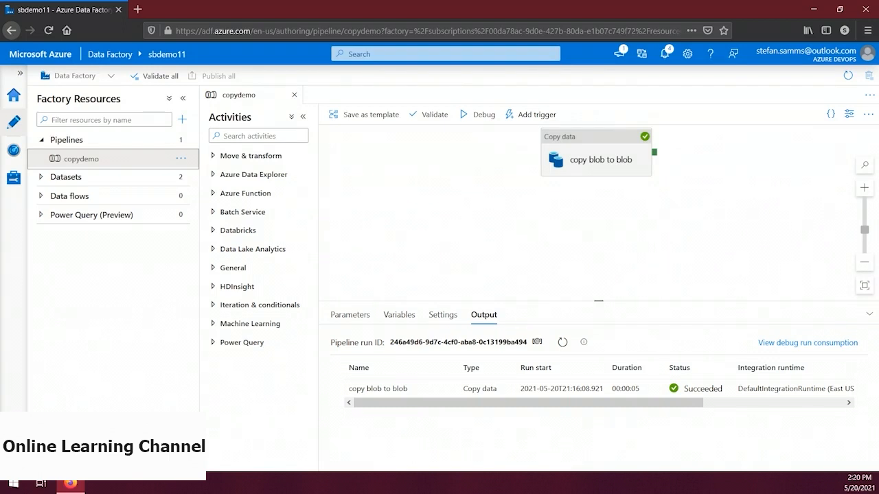
Trigger a manual run of the published copydemo pipeline and check it in the monitoring area's pipeline runs
left_click(522, 116)
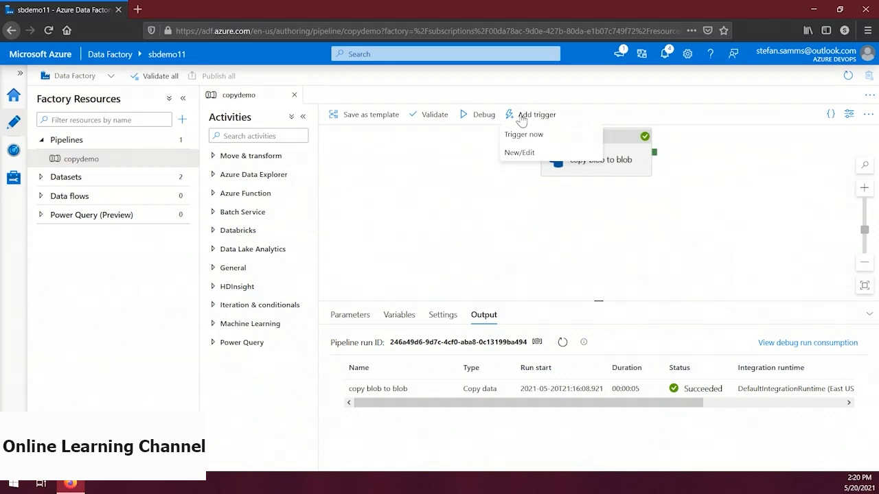
left_click(520, 135)
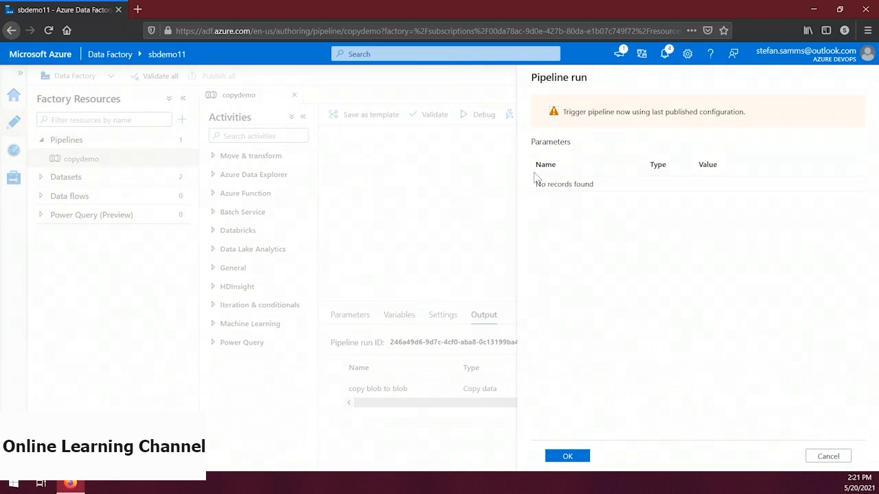
left_click(580, 455)
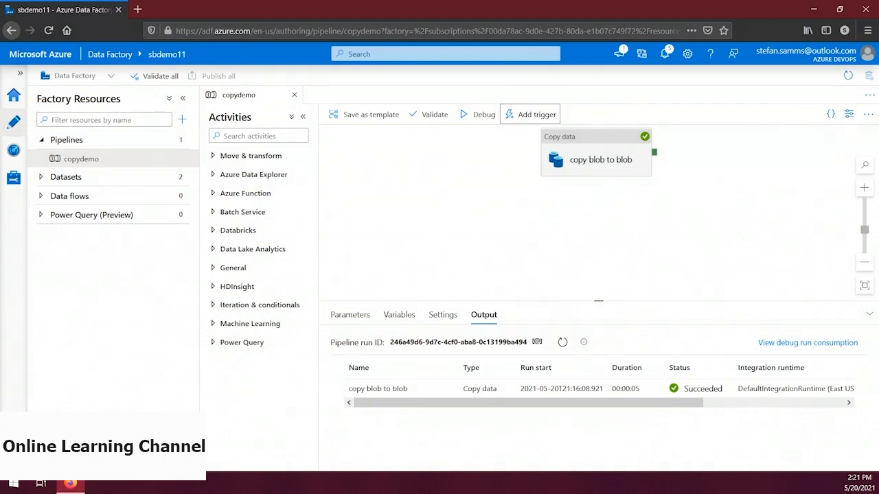
left_click(13, 150)
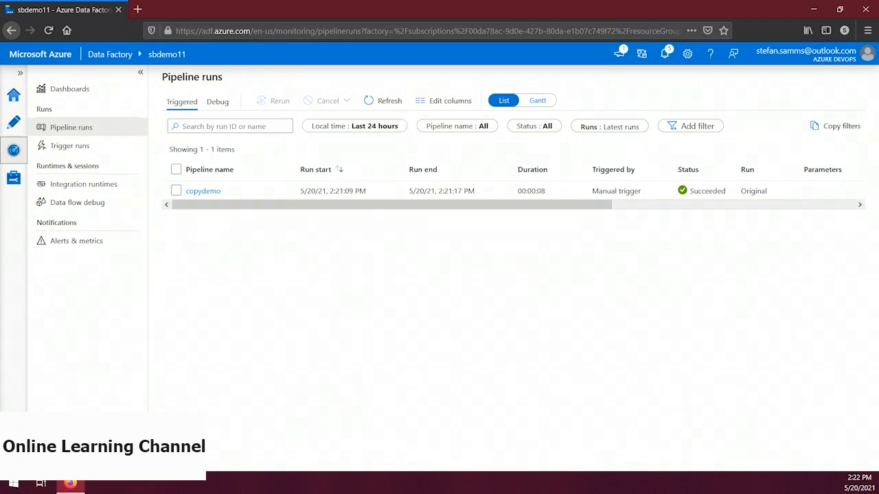
Return to authoring, start a new trigger for the copydemo pipeline and name it every minute
left_click(13, 122)
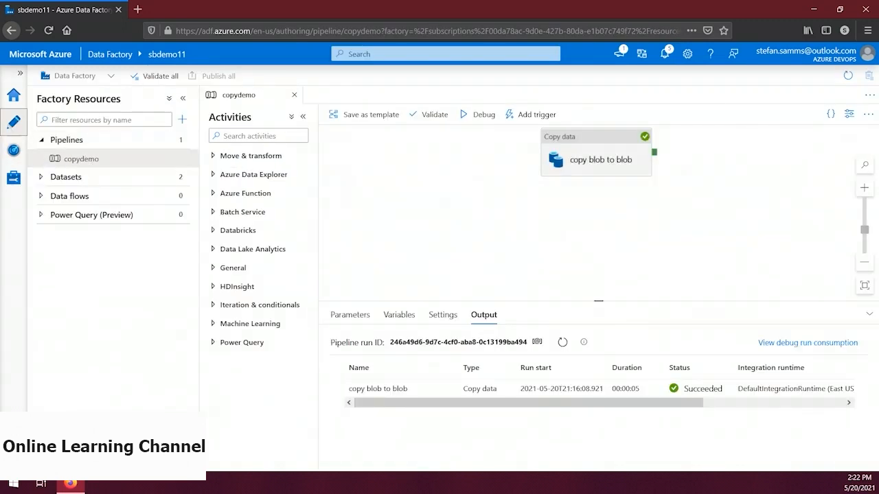
left_click(524, 117)
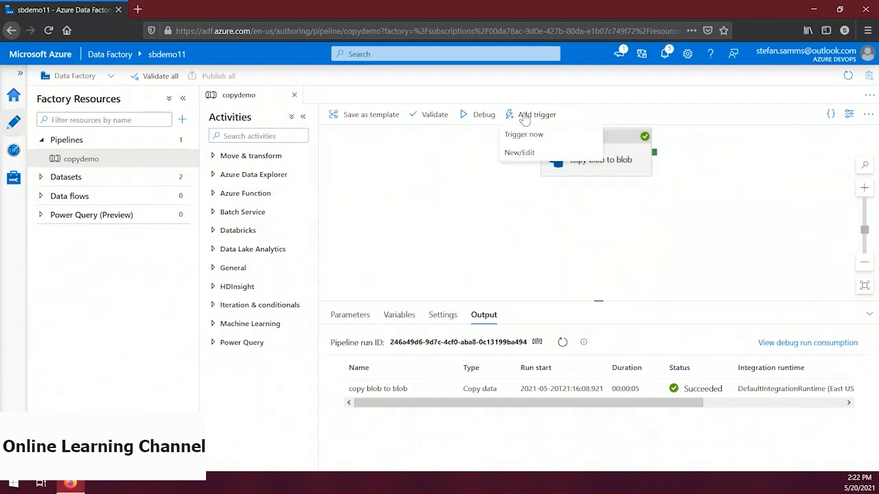
left_click(541, 153)
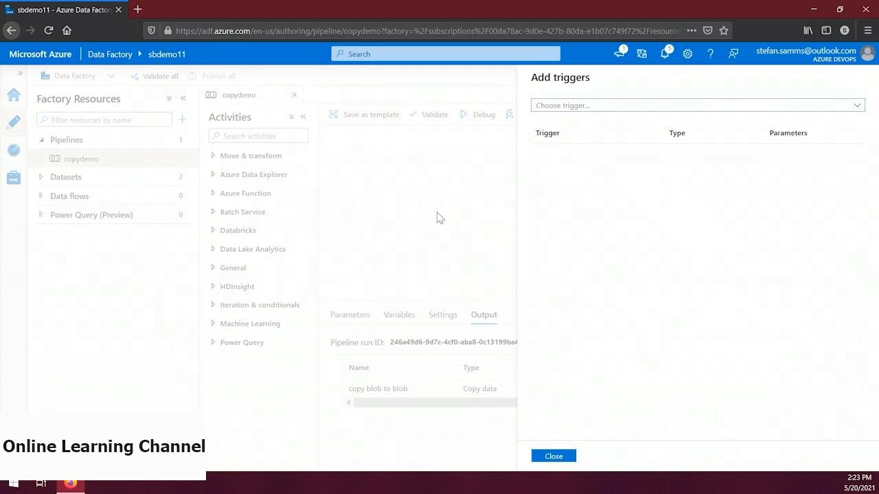
left_click(597, 105)
left_click(591, 144)
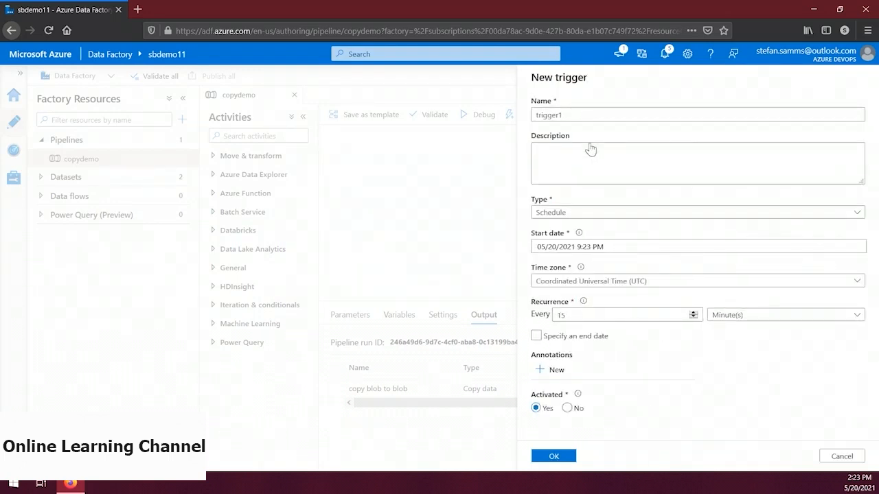
left_click(585, 116)
double_click(584, 117)
type("every minute")
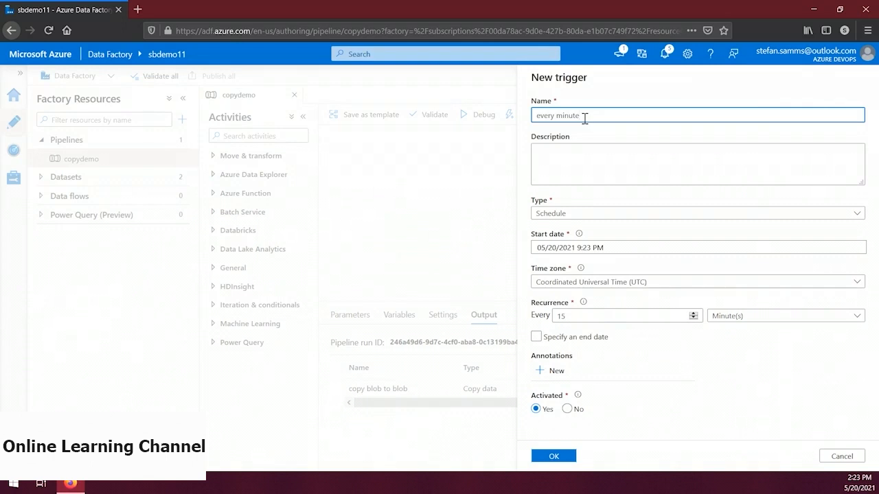
Finish creating the every minute trigger with a recurrence of every 1 minute and publish it to the live environment
left_click(582, 317)
key("BackSpace")
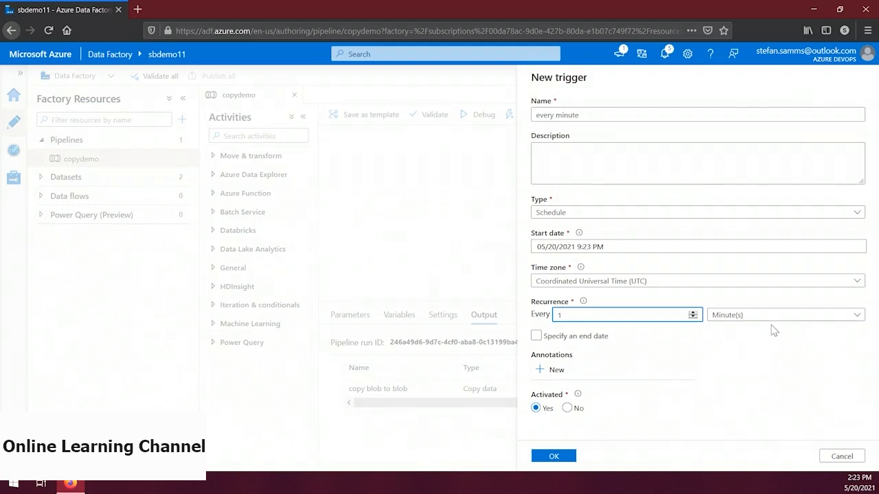
left_click(556, 457)
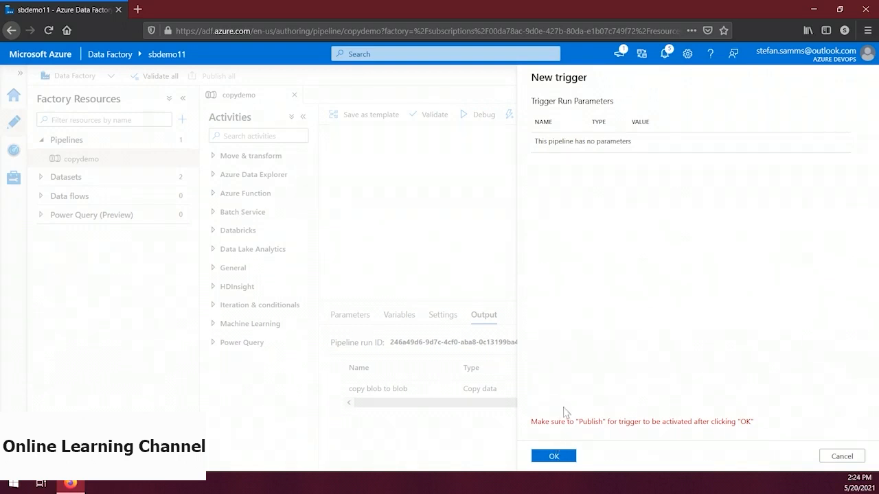
left_click(556, 456)
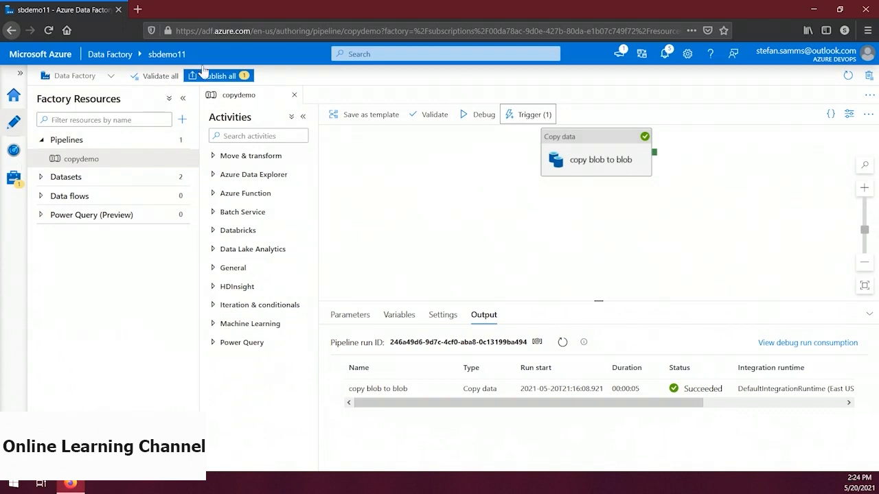
left_click(221, 77)
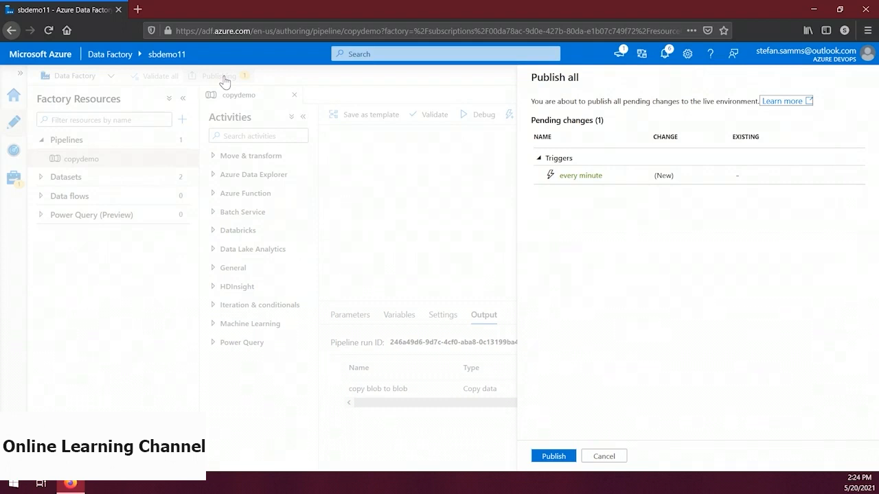
left_click(553, 457)
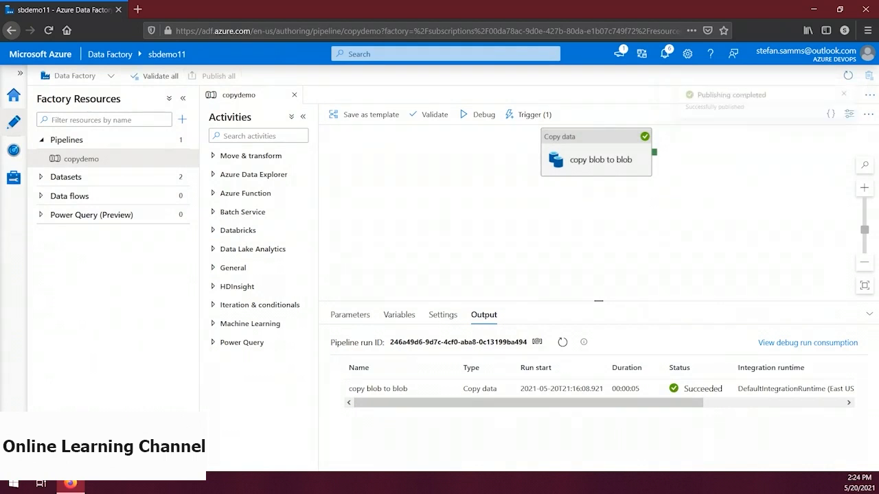
View the pipeline runs in the monitoring area and refresh the list repeatedly to check for copydemo runs started by the every minute trigger
left_click(13, 153)
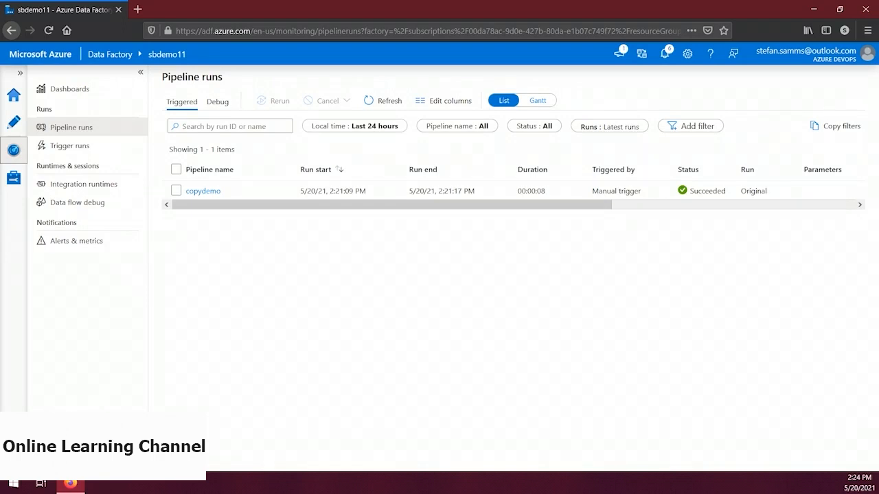
left_click(383, 101)
left_click(383, 101)
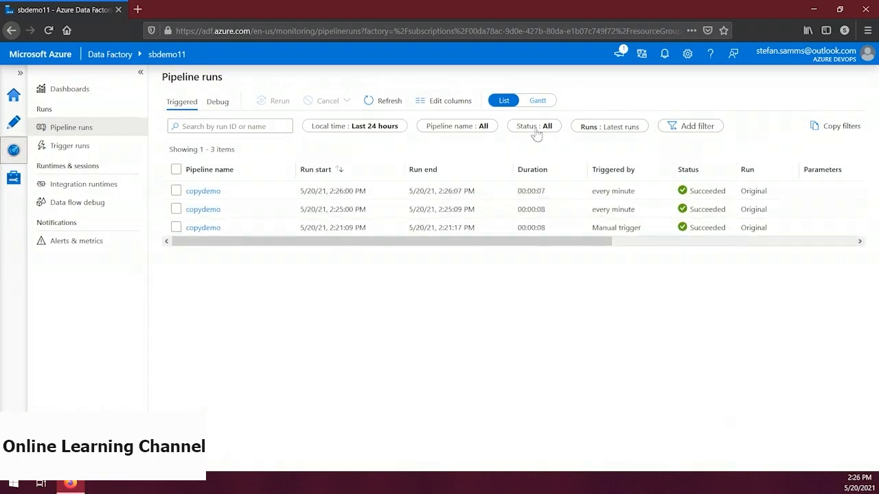
left_click(392, 103)
left_click(392, 103)
left_click(392, 103)
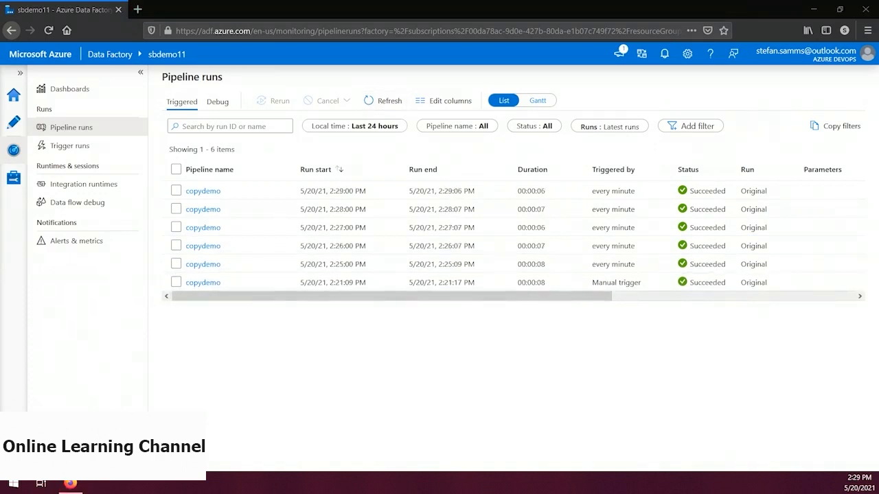